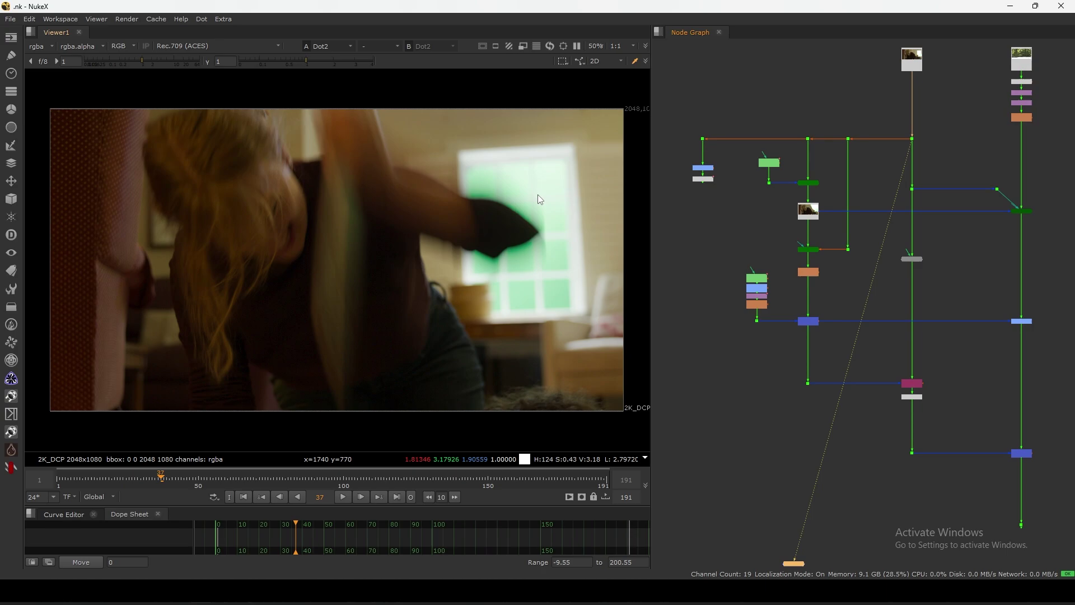
- Sample the green window at frame 37, darken the viewer exposure to examine it, and reset the gain to 1
left_click_drag(572, 145, 525, 291, "ctrl")
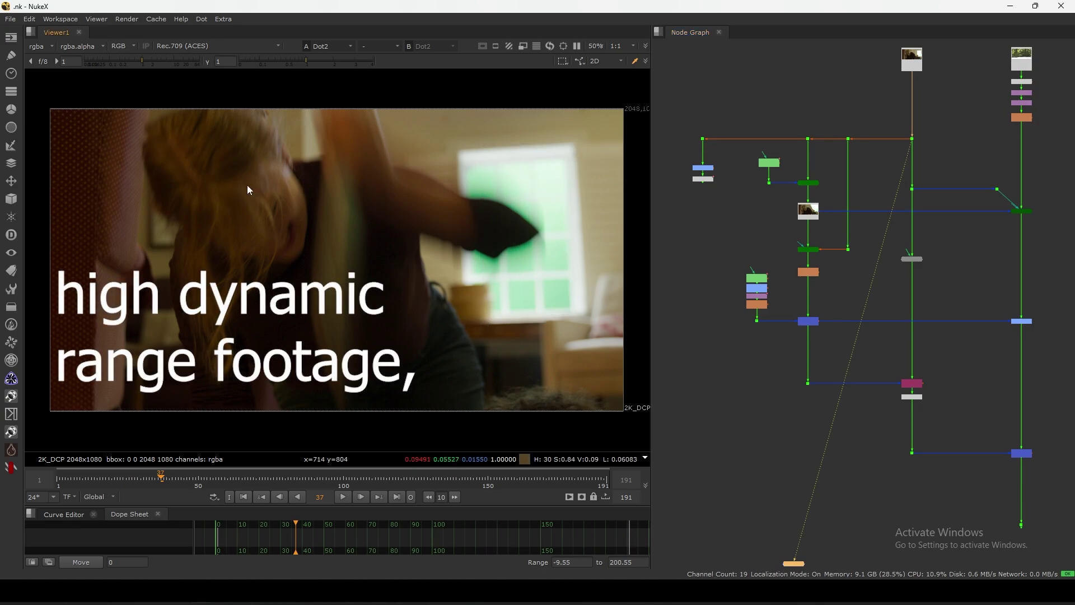
left_click(137, 58)
left_click_drag(138, 58, 58, 69)
left_click(42, 63)
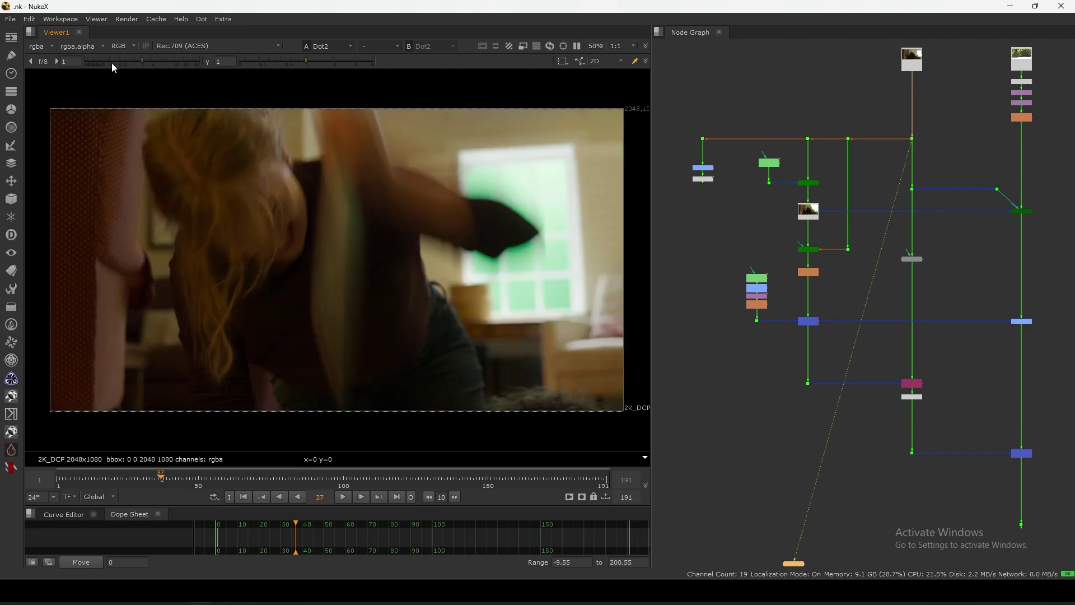
left_click_drag(586, 135, 433, 339, "ctrl")
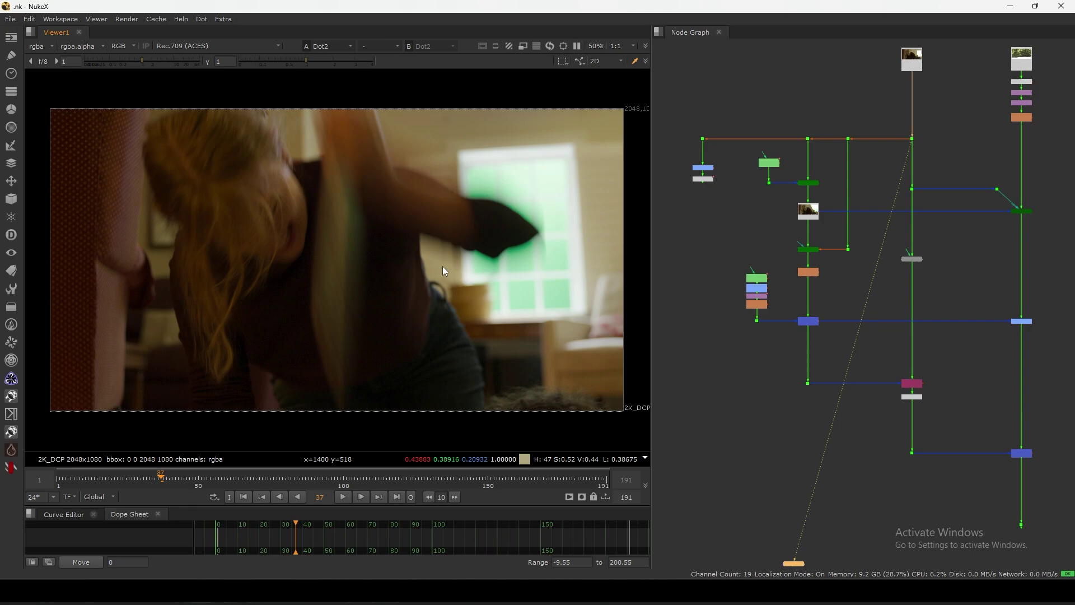
- Step frame by frame between frames 32 and 38 to examine the arm's motion blur over the window, ending on frame 37
key("Left")
key("Right")
key("Right")
key("Right")
key("Left")
key("Left")
key("Left")
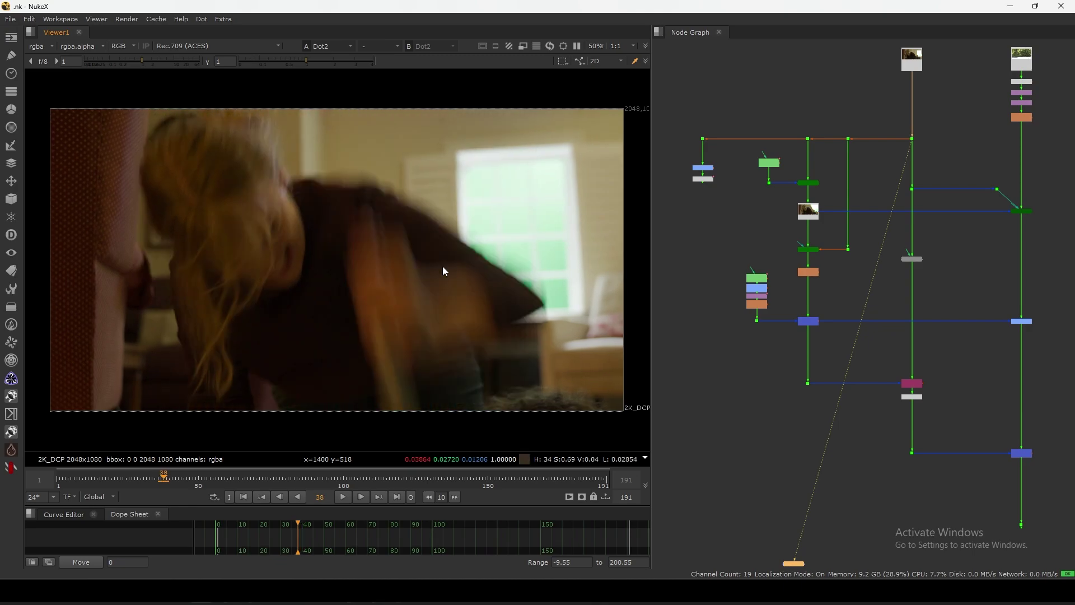
key("Left")
key("Left")
key("Left")
key("Left")
key("Left")
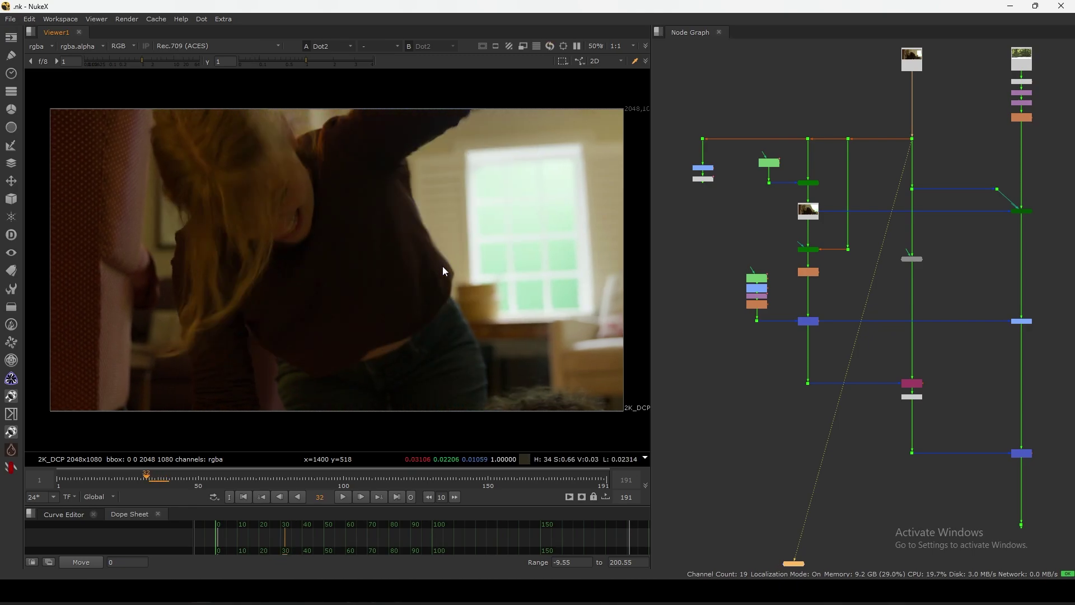
key("Right")
key("Right")
key("Right")
key("Right")
key("Right")
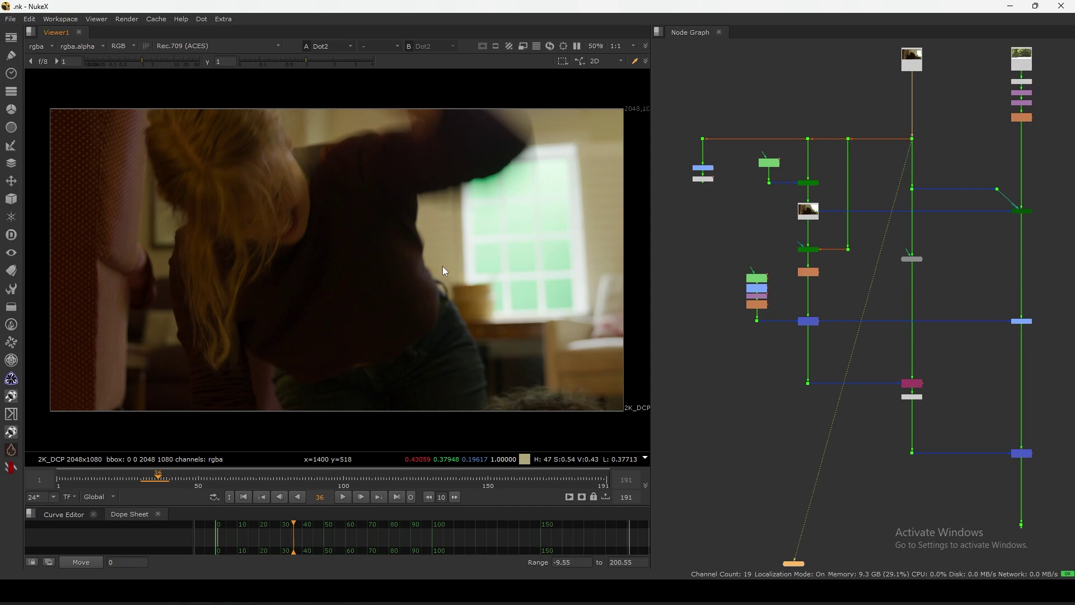
key("Right")
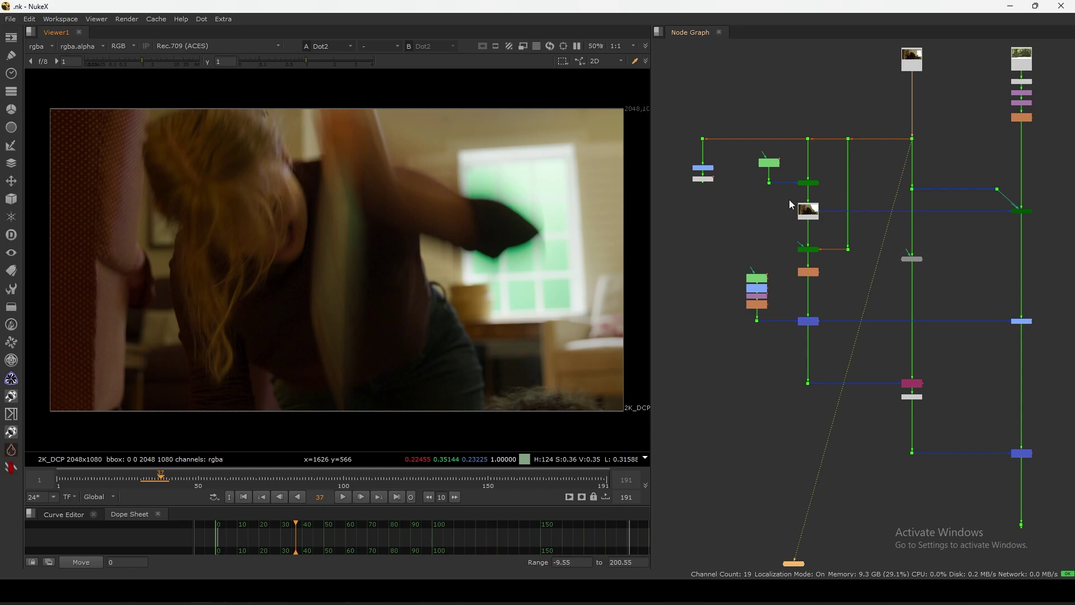
- Lower the viewer gain to 0.15 and sample the green values across the window panes around the elbow
left_click(763, 243)
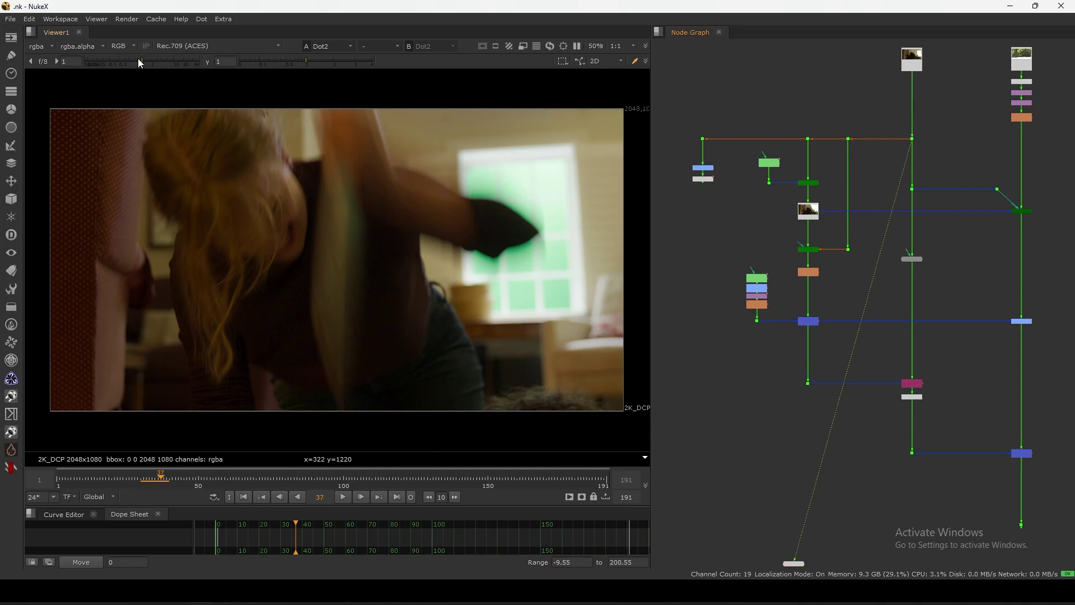
left_click_drag(140, 60, 101, 61)
scroll(556, 228, "up", 2)
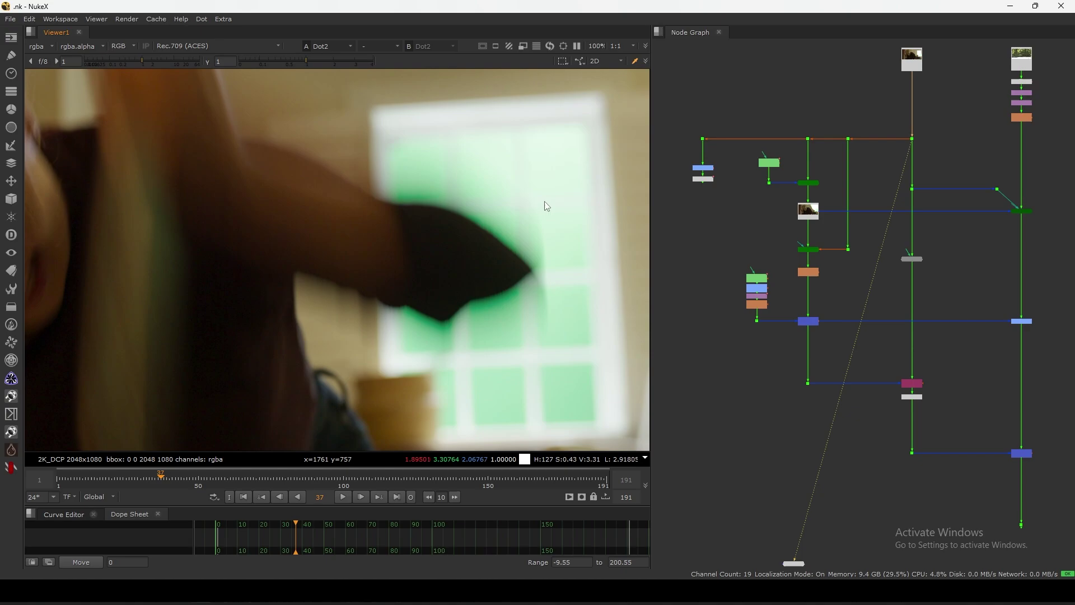
left_click_drag(135, 61, 116, 61)
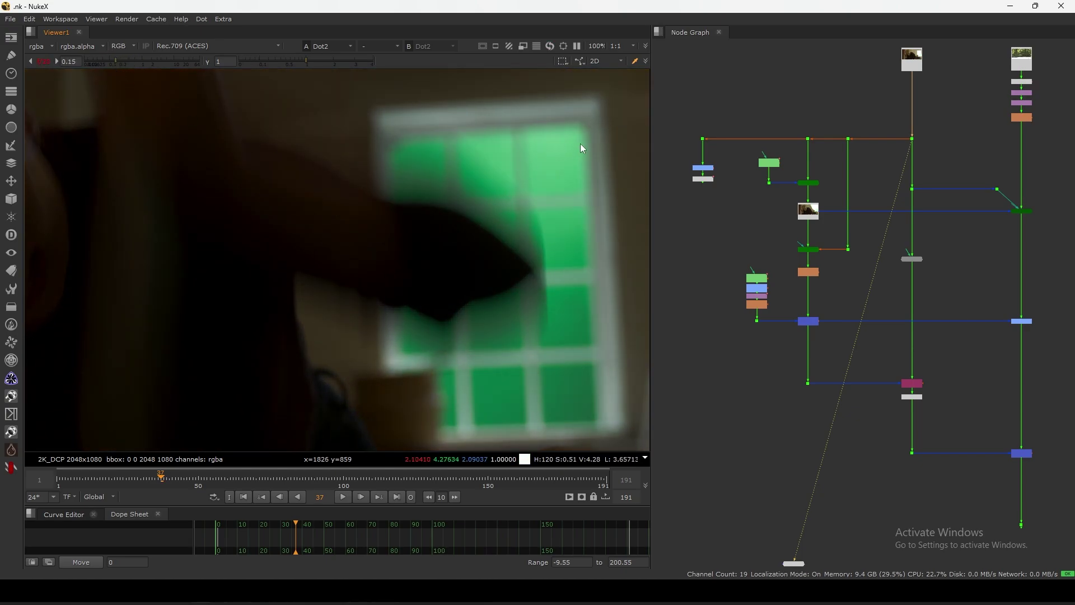
left_click_drag(365, 136, 587, 388, "ctrl+shift")
left_click_drag(589, 120, 500, 232, "ctrl+shift")
left_click(566, 266, "ctrl")
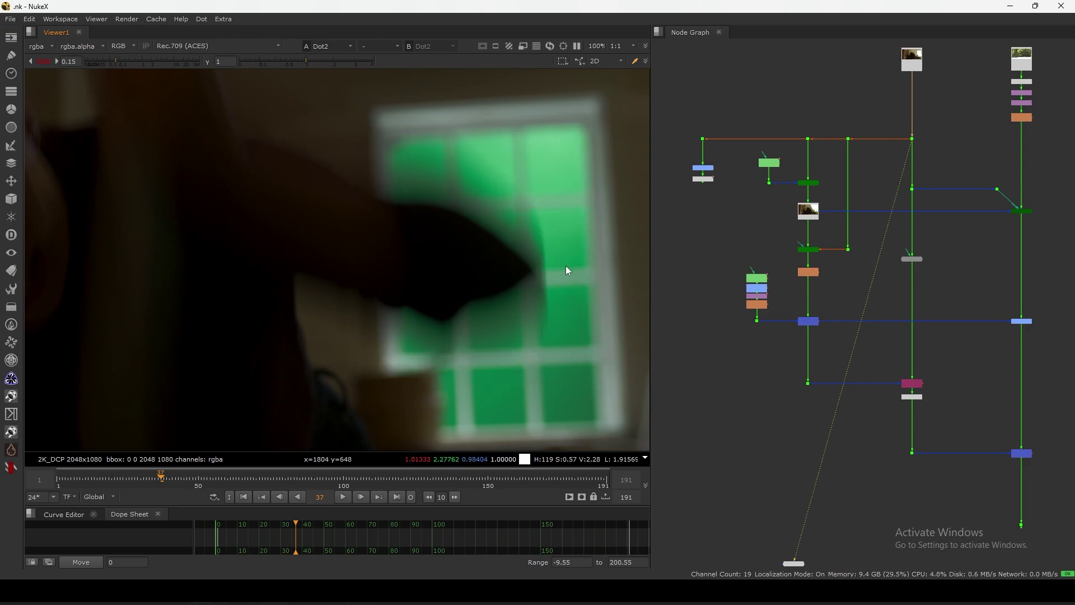
scroll(571, 197, "up", 1)
left_click_drag(575, 178, 509, 274, "ctrl+shift")
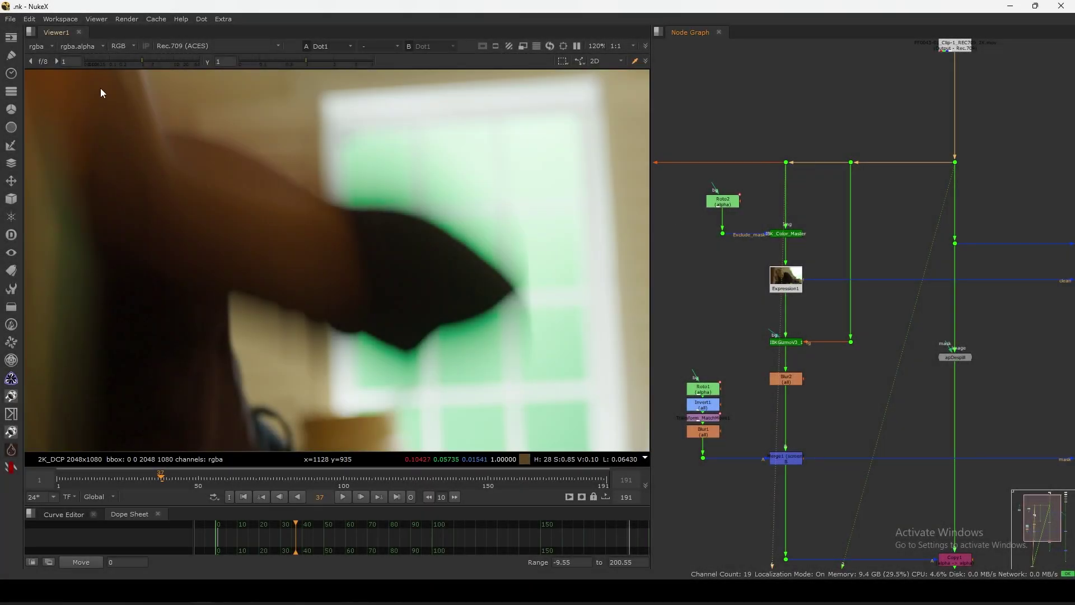
- Lower the viewer gain to 0.1 and examine the motion-blurred elbow edge against the window
left_click_drag(137, 60, 111, 66)
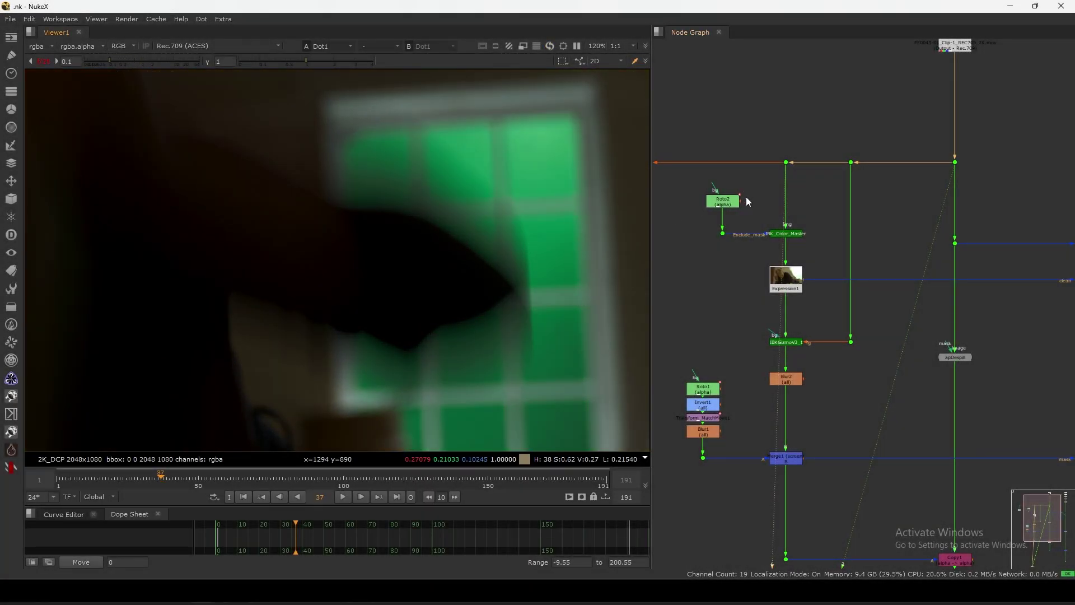
middle_click_drag(969, 157, 909, 190)
key("2")
scroll(519, 278, "down", 1)
middle_click_drag(520, 278, 501, 280)
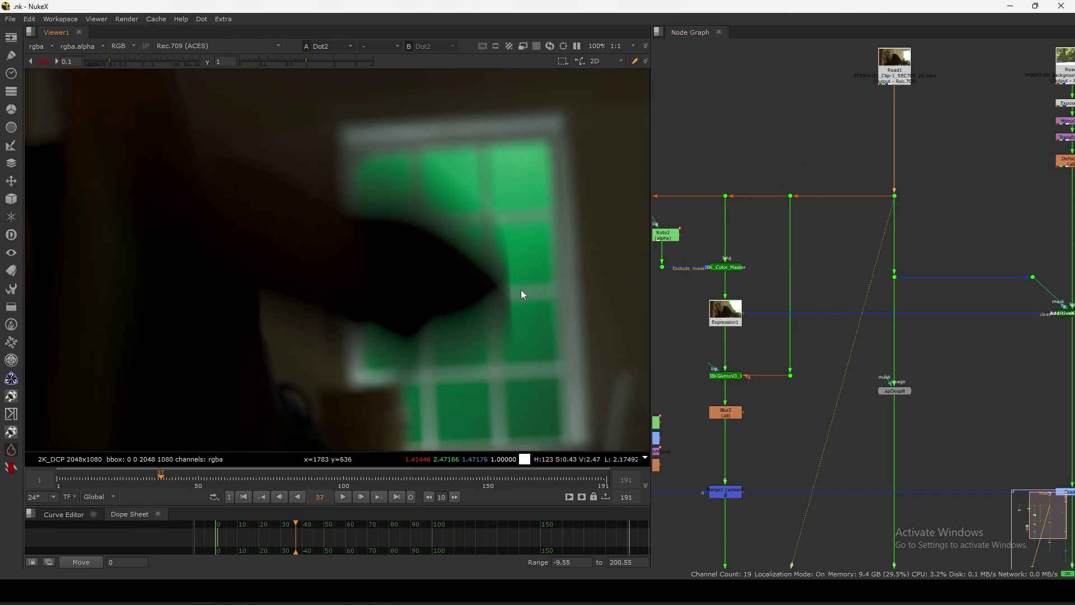
- Inspect the Roto2 and IBK_Color_Master nodes, and view the plate from the dot feeding the Img input
left_click(742, 217)
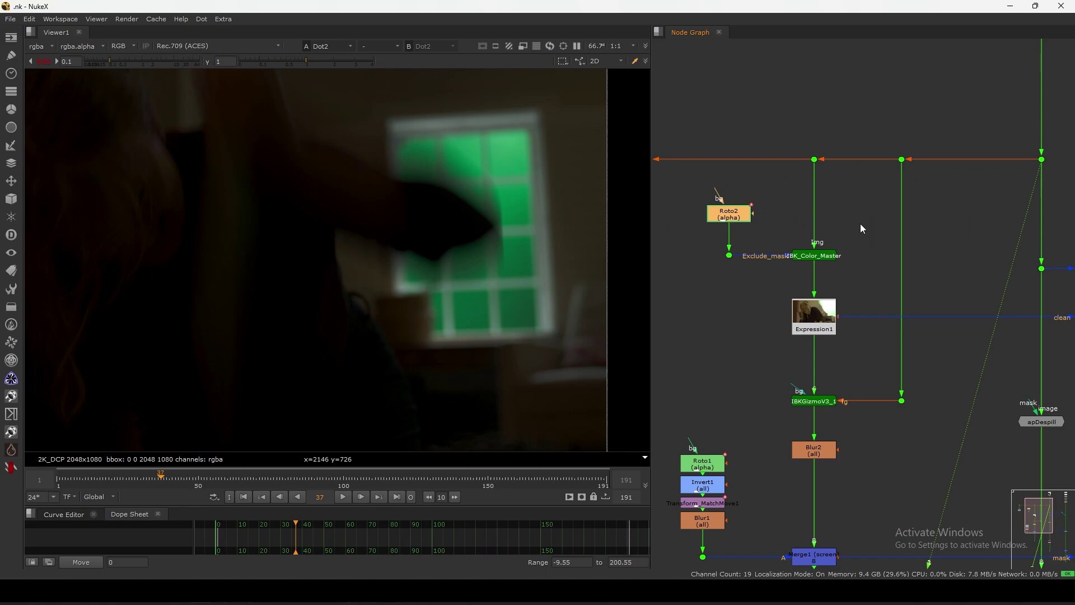
left_click_drag(865, 220, 773, 276)
scroll(852, 226, "up", 3)
middle_click_drag(848, 231, 875, 215)
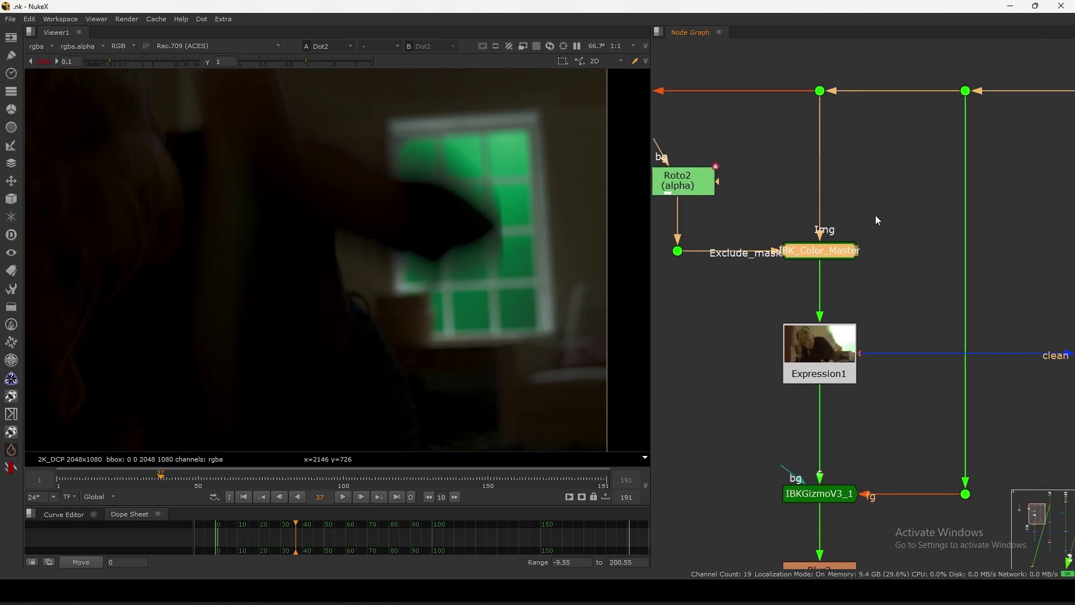
left_click_drag(910, 190, 760, 294)
left_click_drag(883, 202, 759, 298)
left_click_drag(881, 131, 783, 74)
key("1")
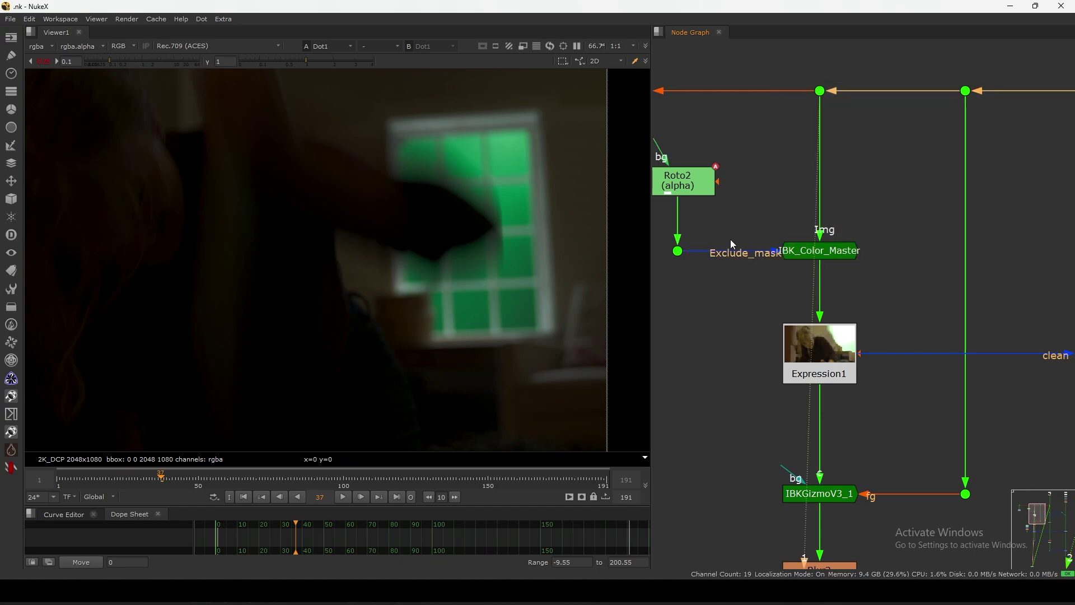
- Disconnect the Exclude_mask input from IBK_Color_Master and view that node's colour output
left_click_drag(713, 251, 735, 215)
left_click_drag(897, 192, 747, 288)
key("1")
middle_click_drag(667, 246, 676, 241)
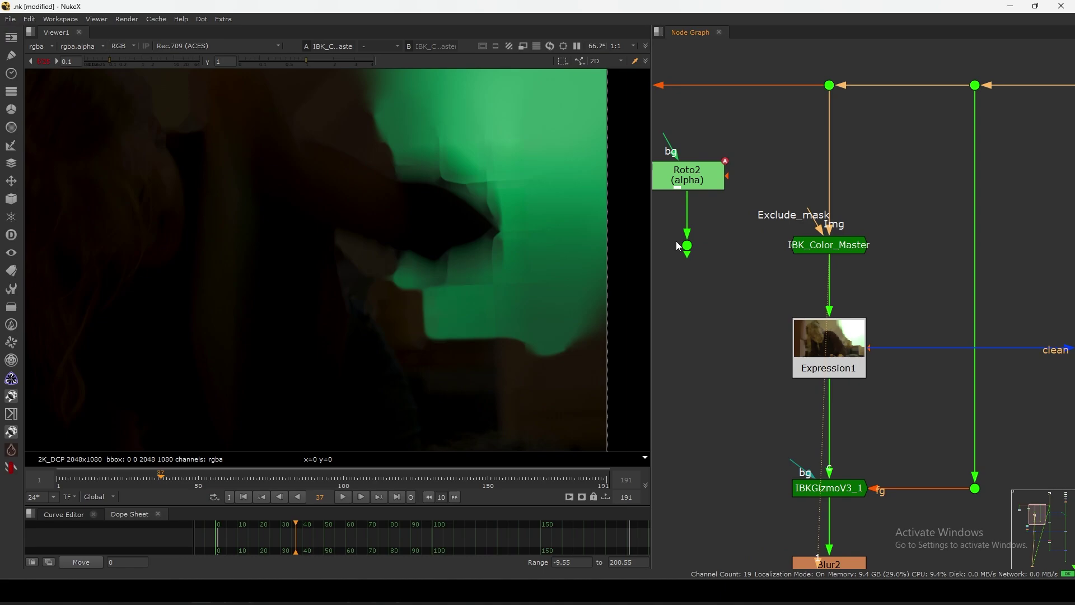
key("a")
key("a")
key("f")
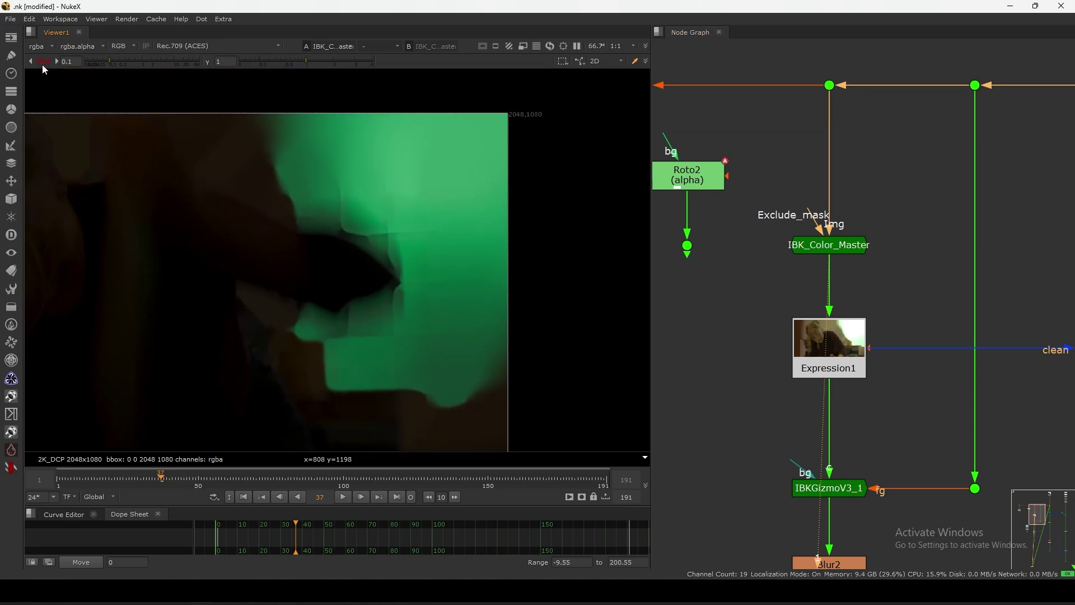
- Reset the viewer gain to 1 and compare the IBK_Color_Master output with the source plate around the elbow
left_click(44, 63)
middle_click_drag(428, 295, 424, 312)
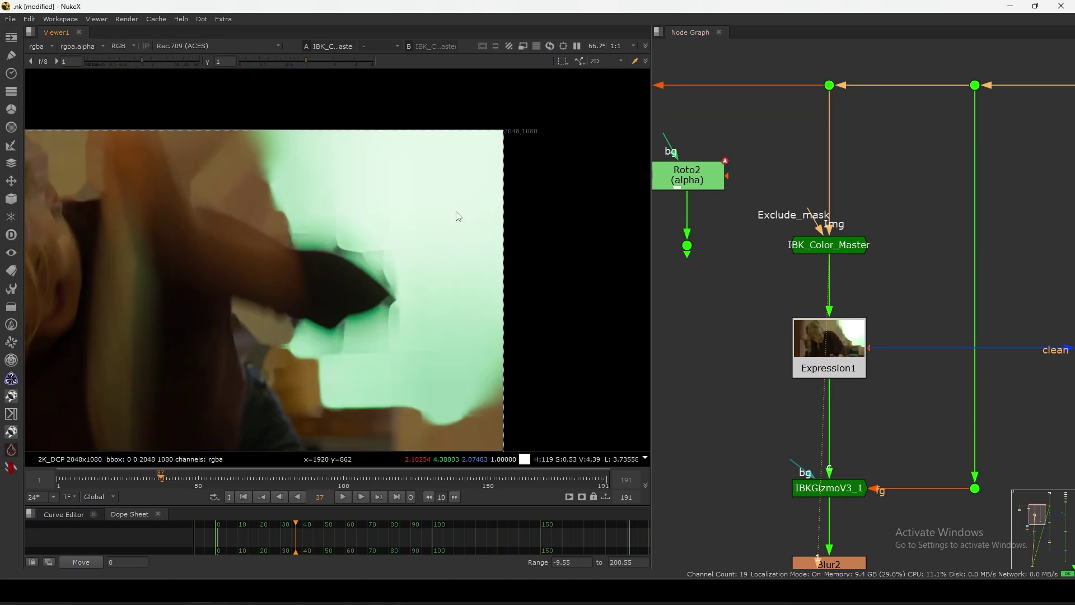
left_click_drag(481, 135, 280, 399)
key("1")
left_click(826, 245)
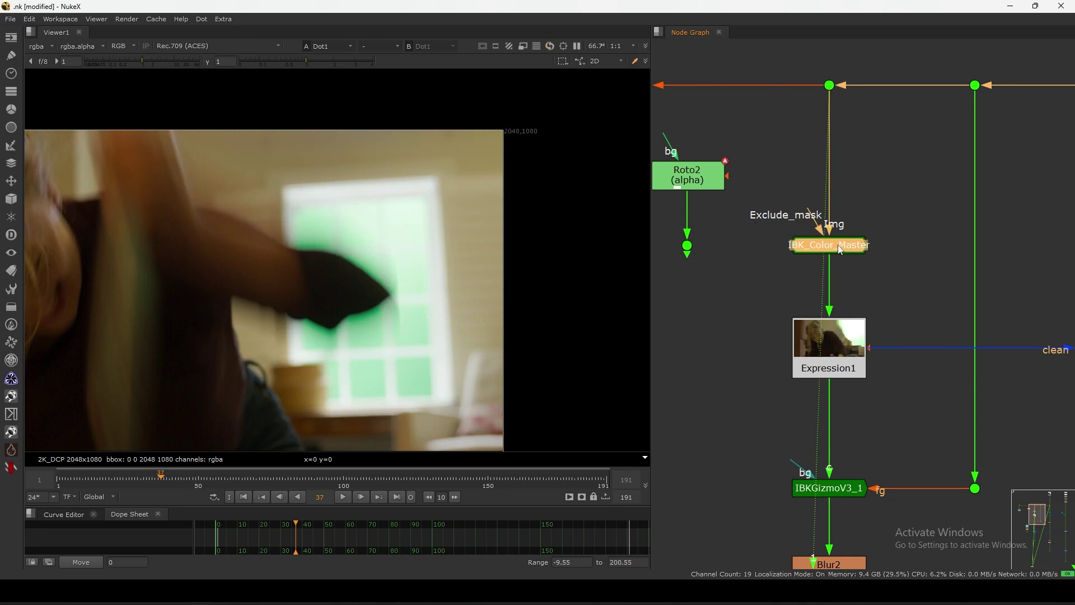
key("1")
left_click(407, 231, "ctrl")
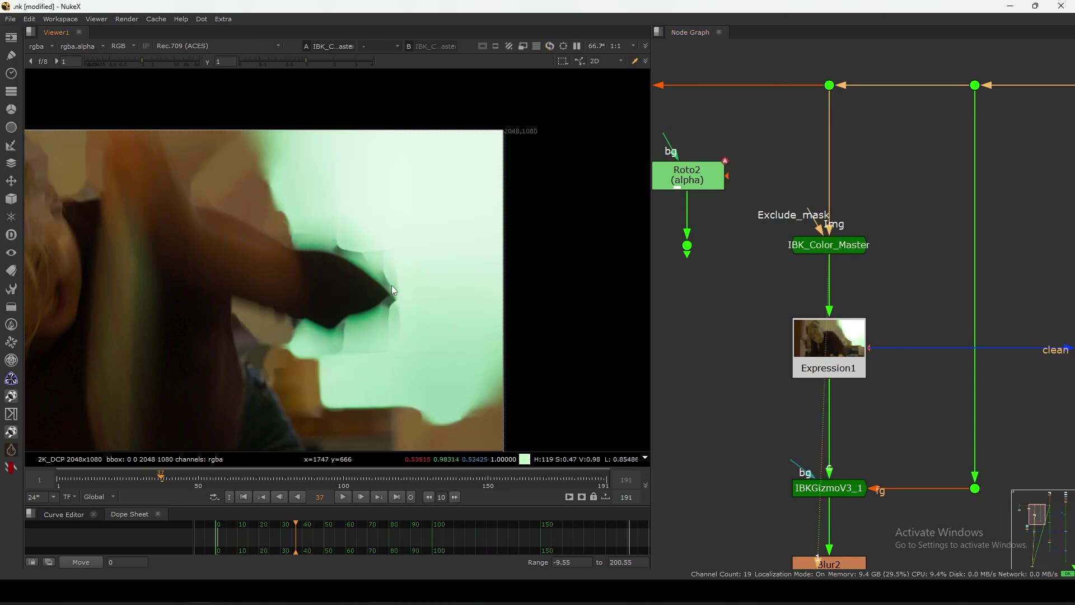
left_click_drag(422, 216, 229, 396)
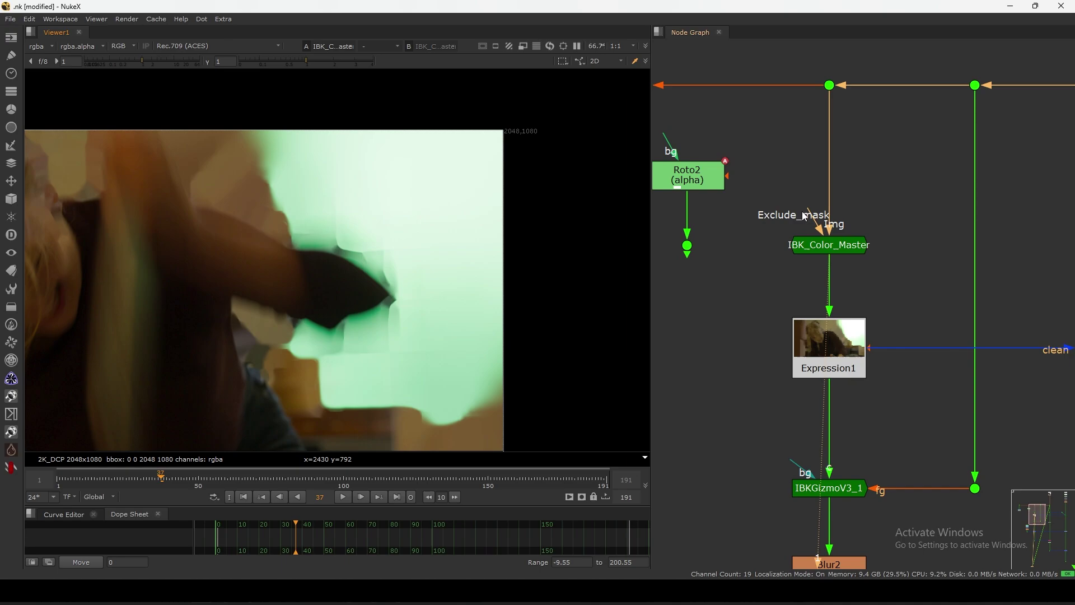
- Reconnect the Exclude_mask input of IBK_Color_Master to the dot below Roto2 and check the clean plate at viewer gain 0.18
left_click_drag(807, 223, 688, 246)
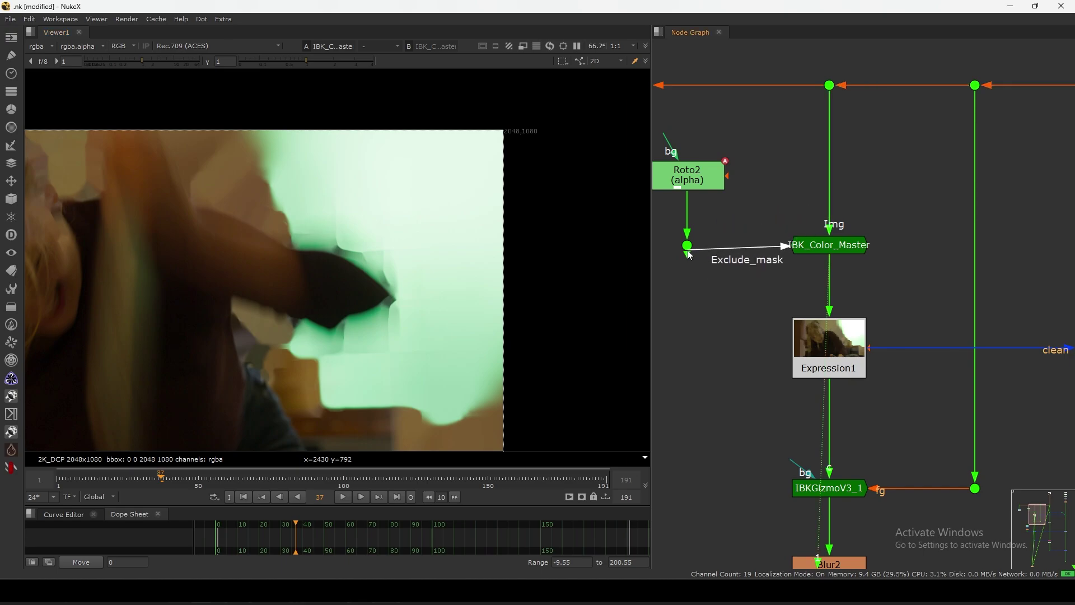
left_click(688, 249)
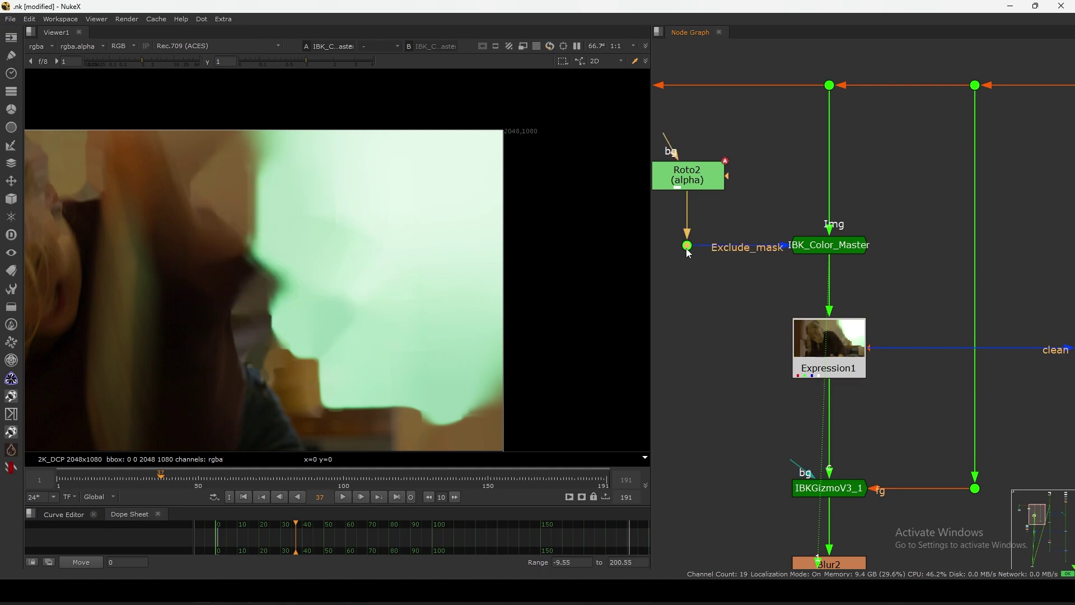
left_click(829, 245)
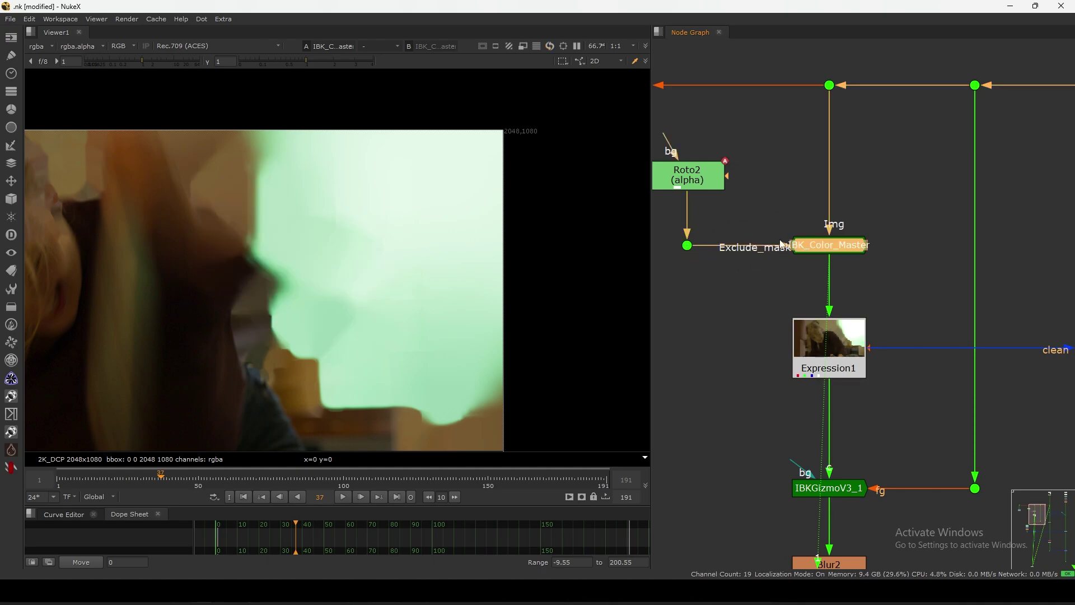
left_click(133, 62)
left_click_drag(242, 102, 527, 421)
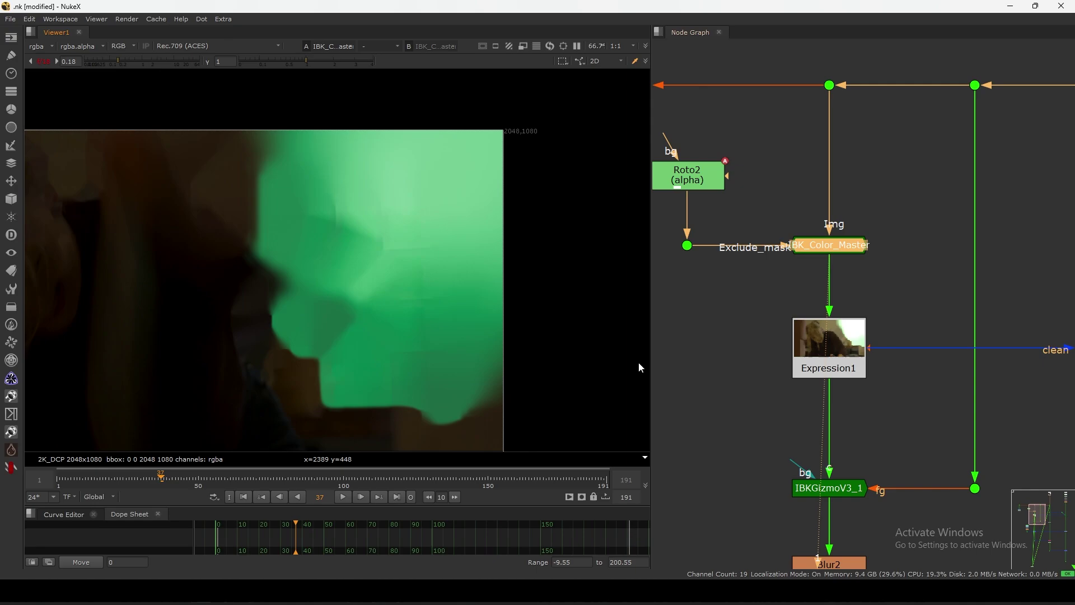
- View the alpha of IBKGizmoV3_1 with the viewer gain reset to 1 and examine the matte around the window
middle_click_drag(819, 403, 789, 317)
scroll(789, 318, "down", 2)
left_click(787, 352)
key("1")
key("a")
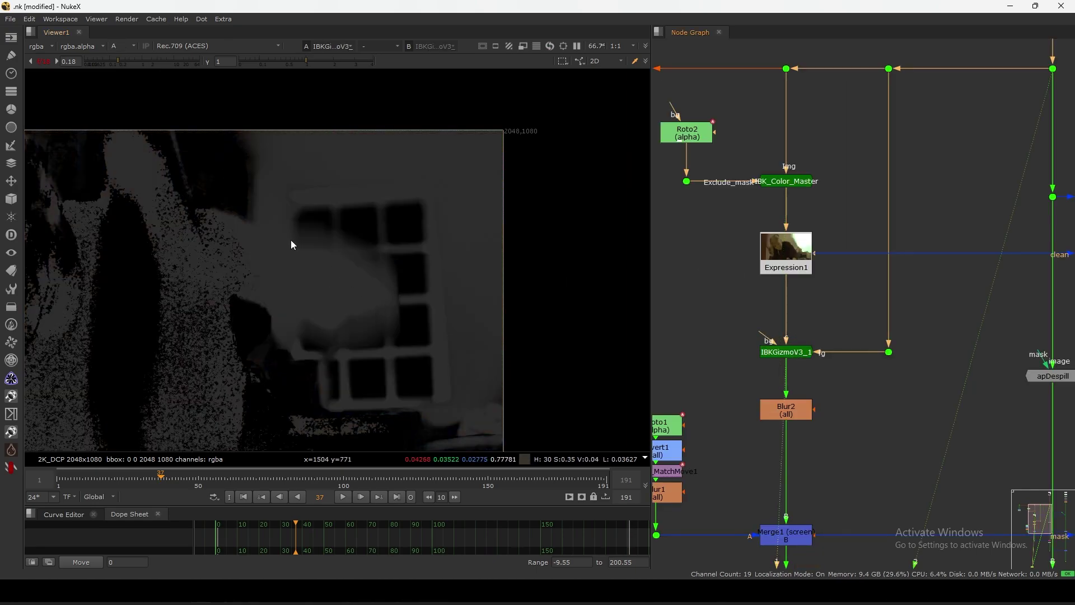
left_click(44, 61)
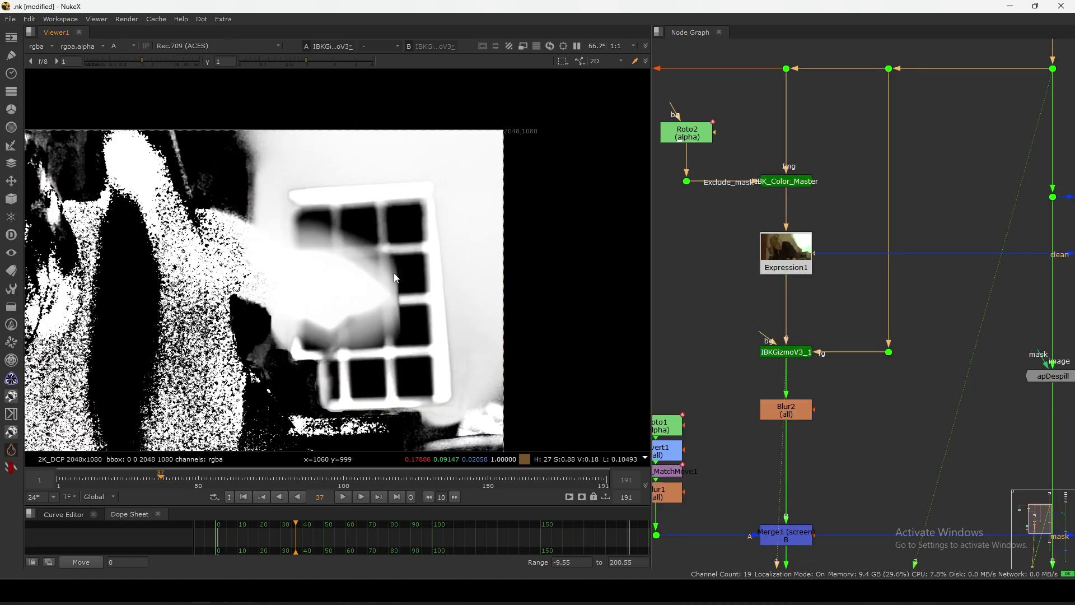
scroll(404, 285, "up", 2)
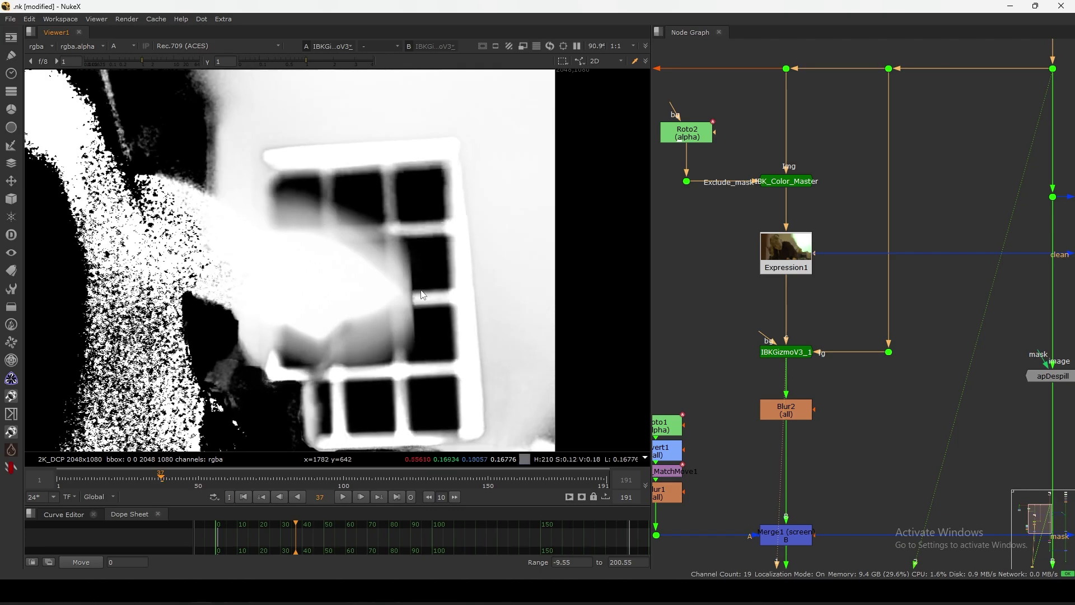
- View the source plate in RGB at viewer gain 0.19 and examine the brightness variation across the green panes
left_click(787, 70)
key("1")
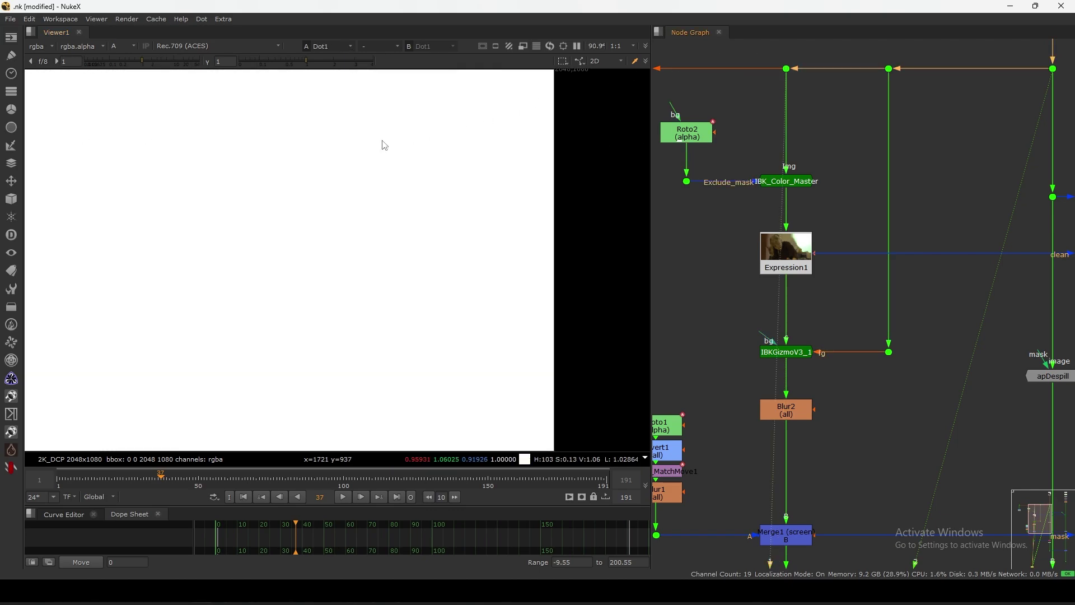
key("a")
left_click_drag(142, 61, 118, 61)
scroll(395, 188, "up", 3)
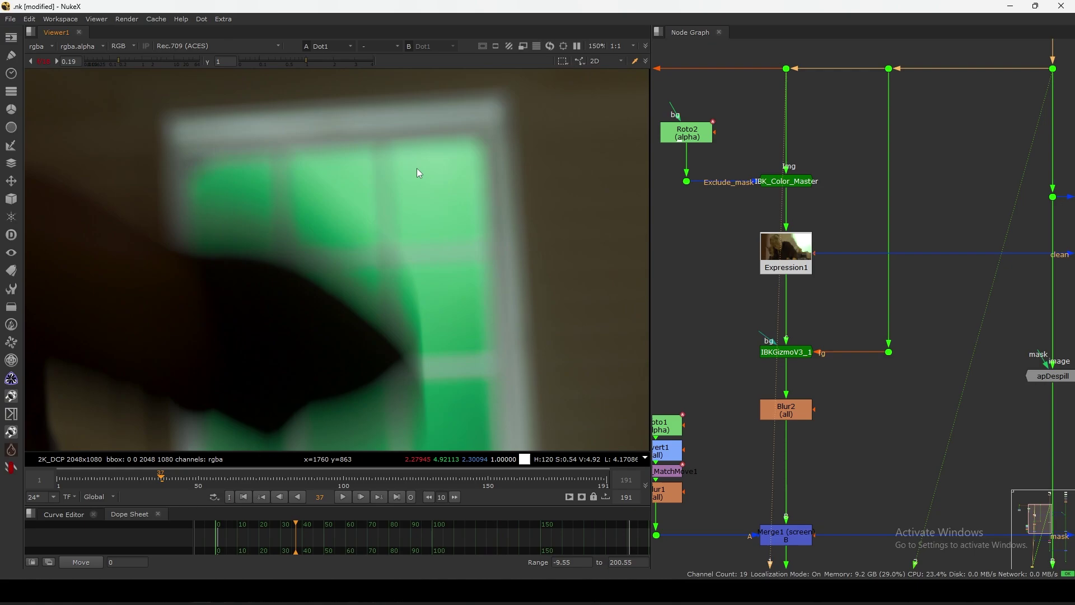
left_click_drag(404, 142, 363, 267)
- Move Blur2 closer beneath IBKGizmoV3_1 and view the IBKGizmoV3_1 alpha with the viewer gain reset to 1
middle_click_drag(789, 351, 783, 326)
left_click_drag(933, 289, 802, 340)
left_click(798, 329)
scroll(793, 315, "down", 3)
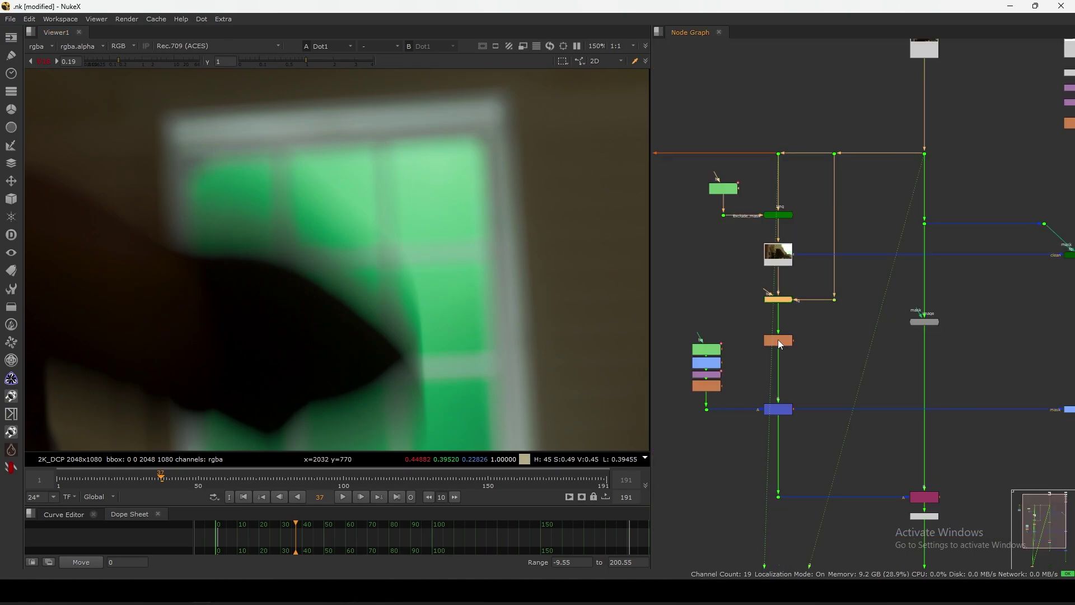
key("1")
left_click_drag(779, 341, 779, 331)
left_click(763, 278)
key("a")
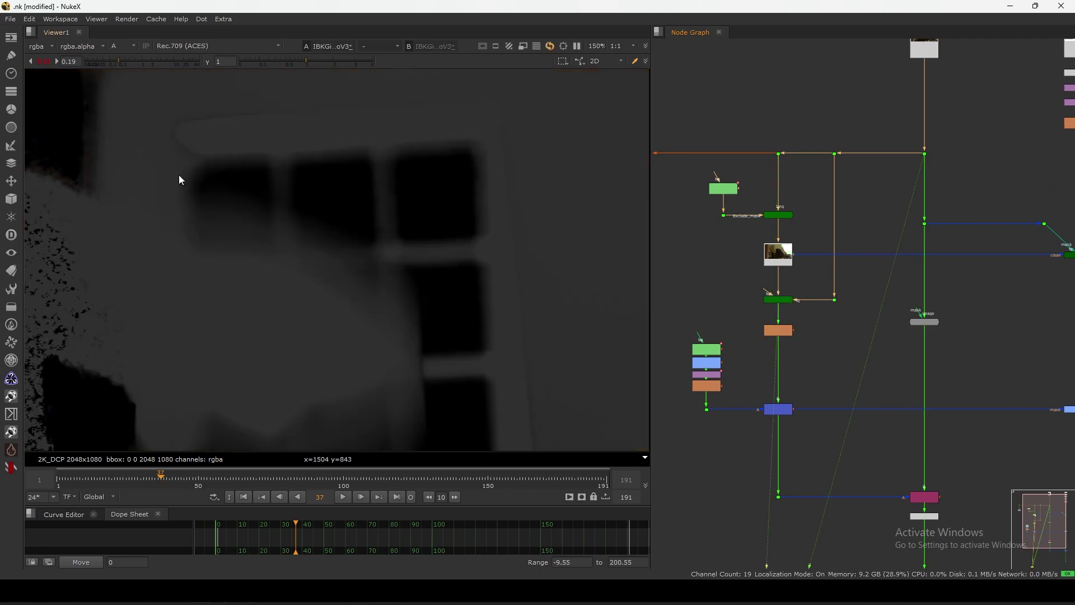
left_click(46, 63)
scroll(335, 263, "down", 3)
middle_click_drag(235, 312, 328, 280)
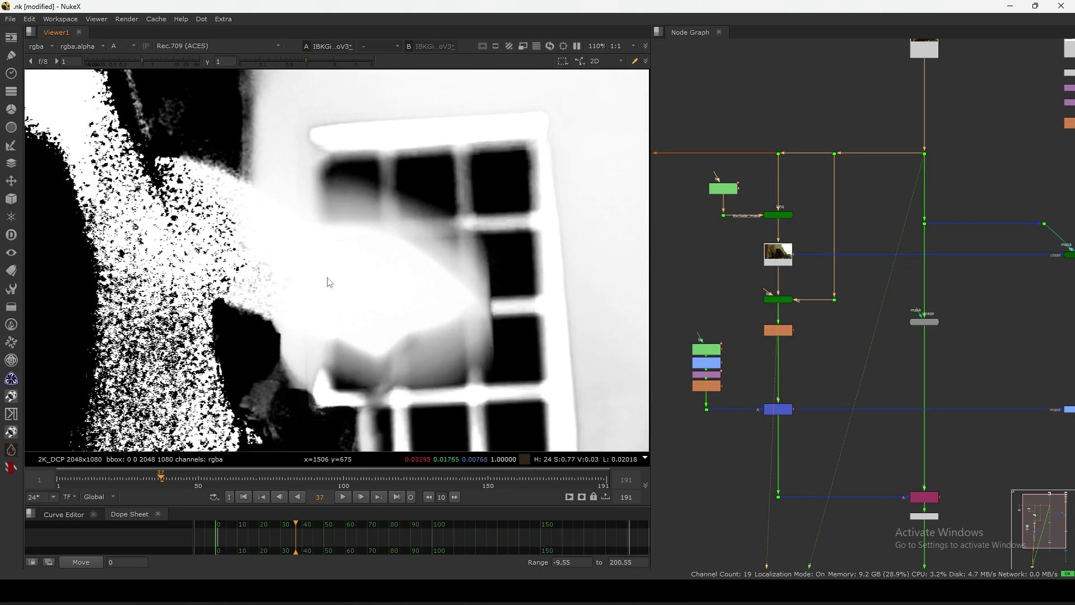
- Examine the IBKGizmoV3_1 alpha with the viewer gain lowered to 0.32 and reset the gain to 1
scroll(308, 276, "down", 2)
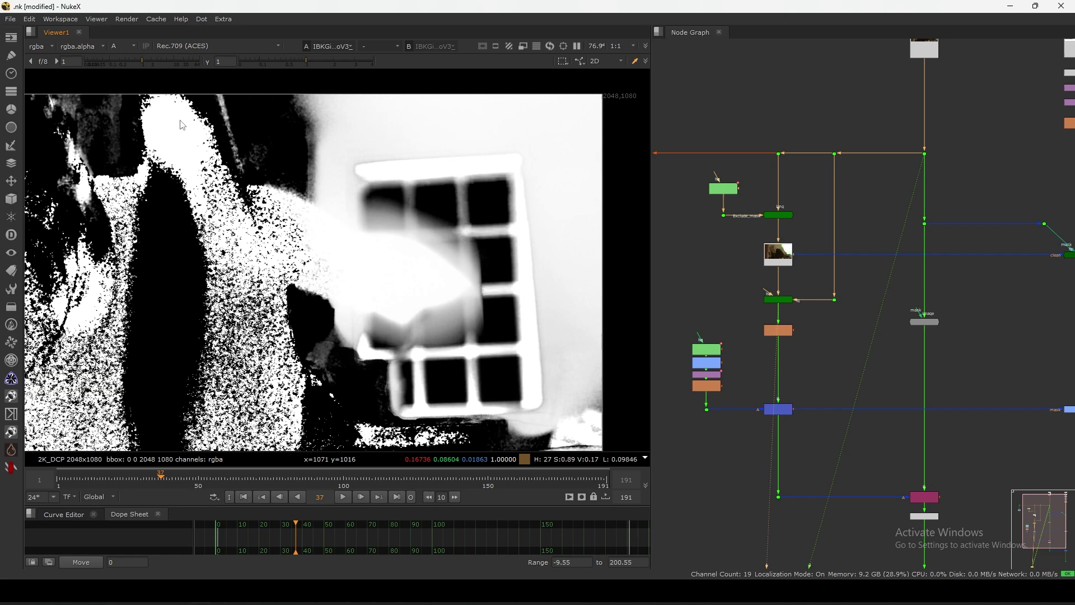
left_click(136, 62)
left_click_drag(136, 63, 126, 61)
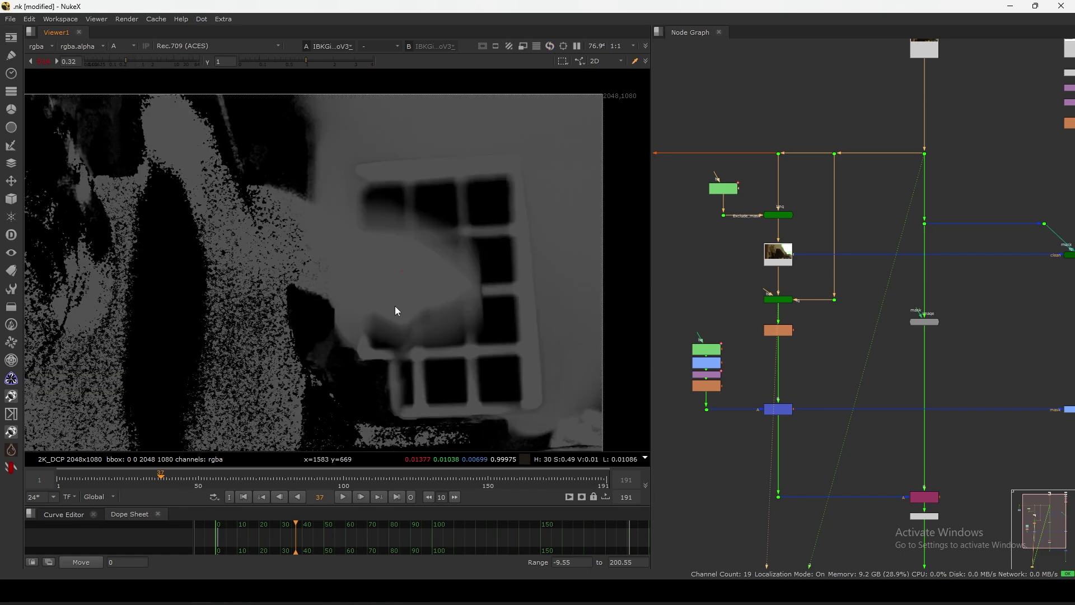
left_click(44, 61)
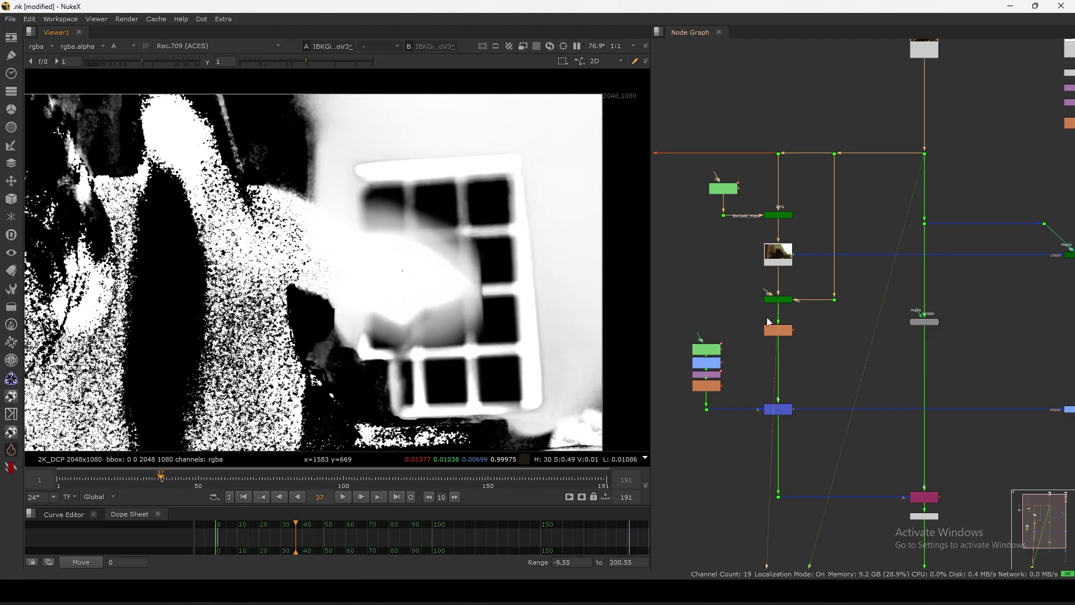
- View the alpha output of Blur2 and then Merge1, fitting the whole frame
middle_click_drag(802, 386, 790, 319)
key("1")
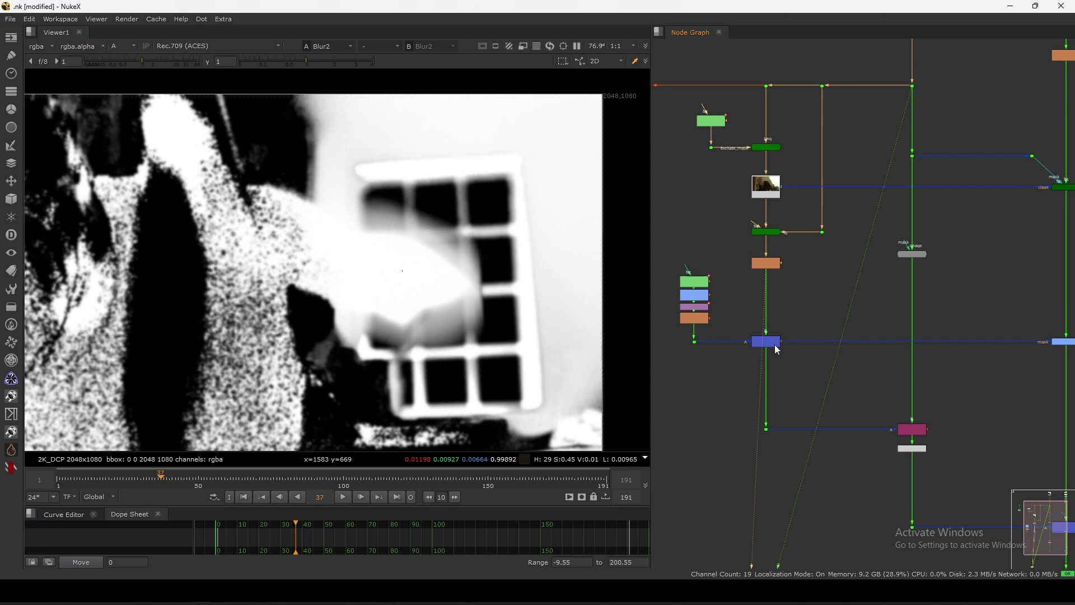
left_click(770, 341)
key("1")
scroll(482, 330, "down", 3)
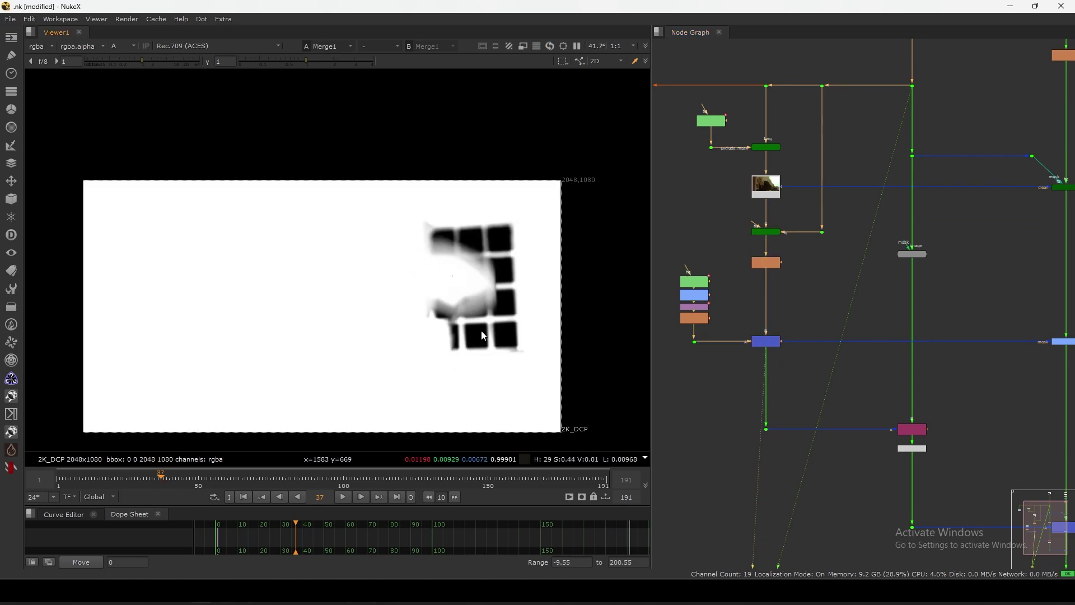
double_click(699, 287)
key("Escape")
scroll(769, 348, "up", 2)
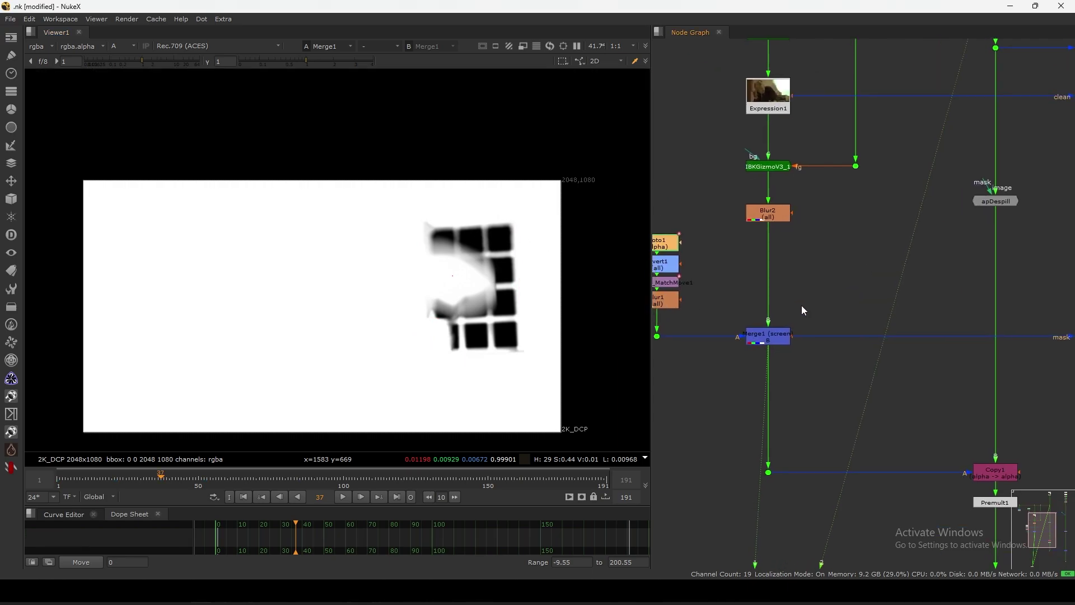
- Toggle Merge1 off and on to compare the matte with and without the garbage mask, leaving the node enabled
middle_click_drag(801, 304, 825, 298)
left_click(792, 333)
key("d")
key("d")
key("d")
key("d")
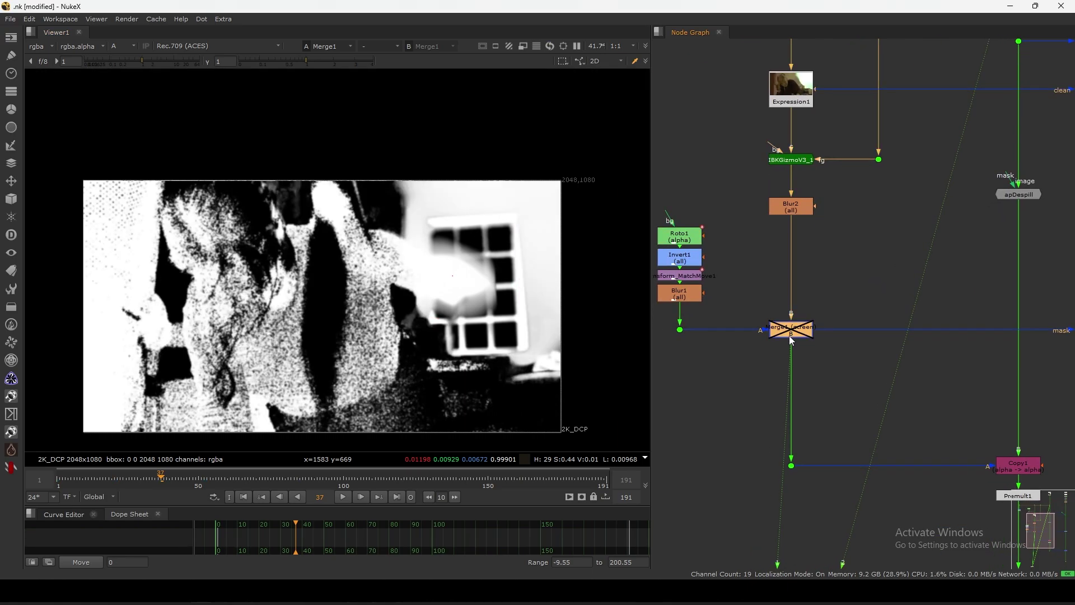
scroll(806, 285, "down", 4)
scroll(769, 286, "up", 3)
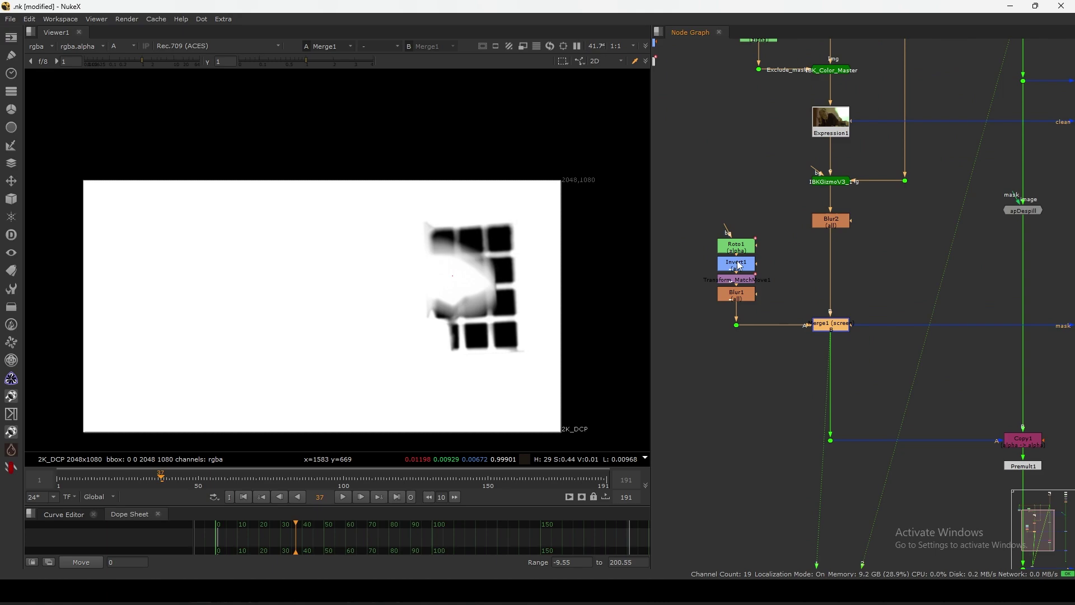
- View the alpha through the Roto1, Invert1, Blur1 and Merge1 garbage matte chain, nudging Roto1 slightly above Invert1
left_click(738, 264)
key("1")
key("a")
key("a")
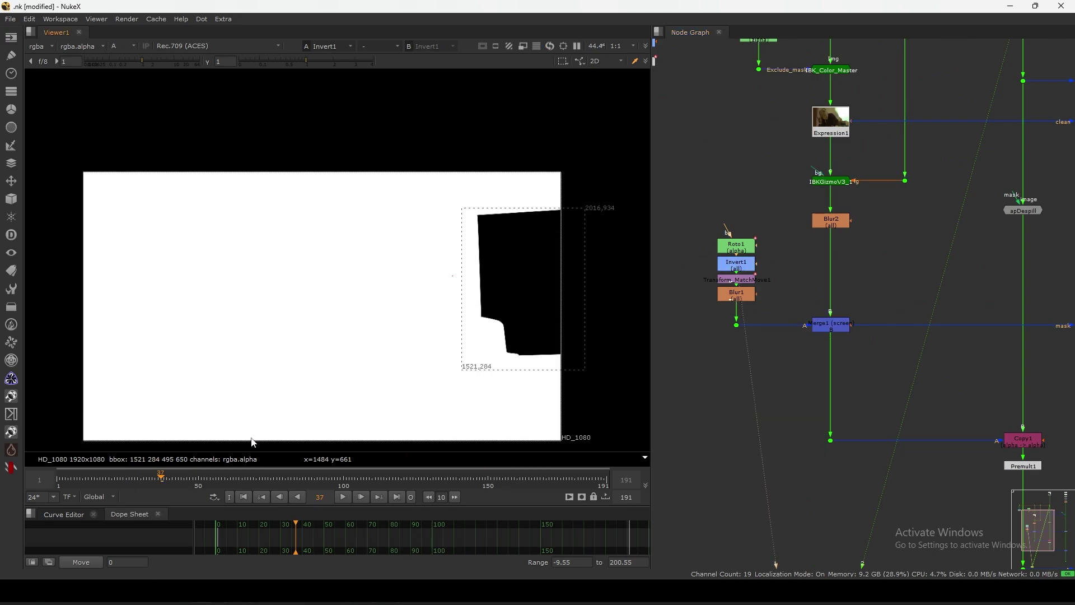
left_click_drag(738, 248, 738, 239)
key("1")
left_click(741, 265)
key("1")
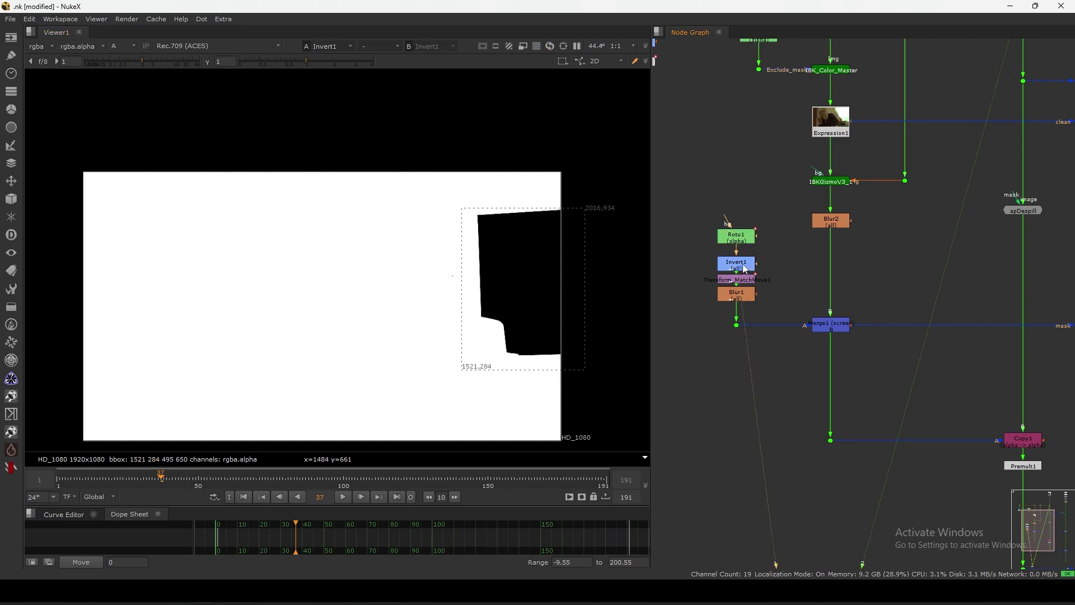
left_click(740, 294)
key("1")
left_click(830, 326)
key("1")
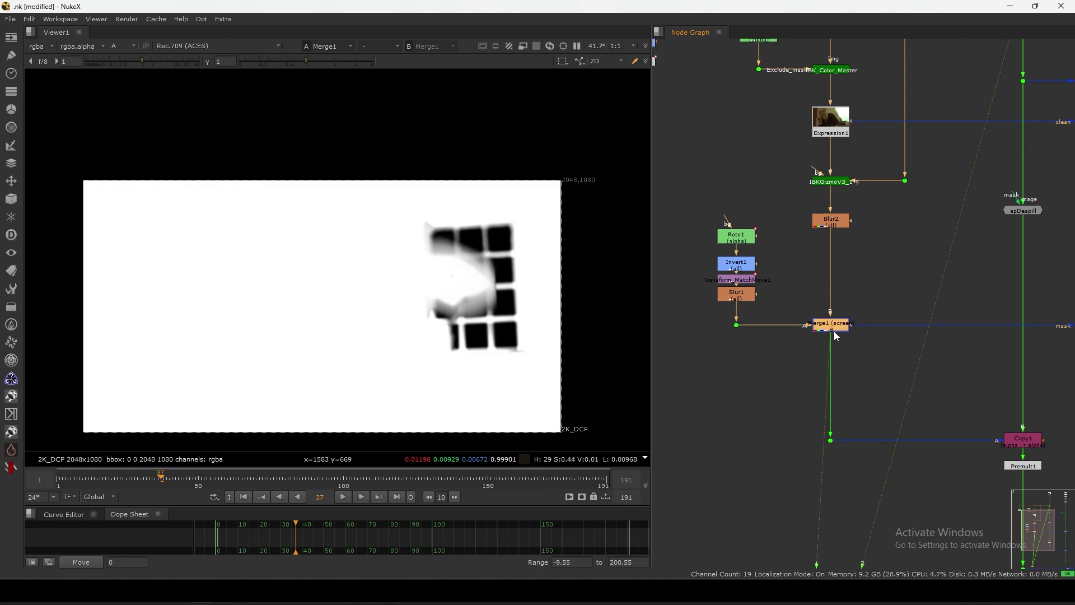
- Toggle Merge1 off and back on and examine the combined matte around the window panes and the arm
key("d")
key("d")
scroll(485, 271, "up", 2)
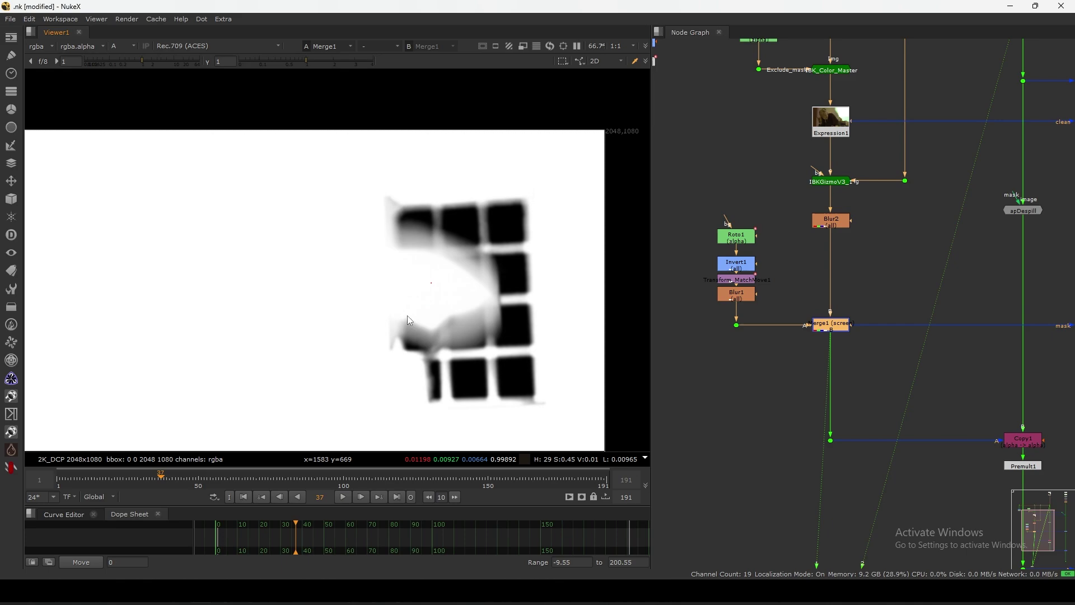
scroll(504, 231, "up", 3)
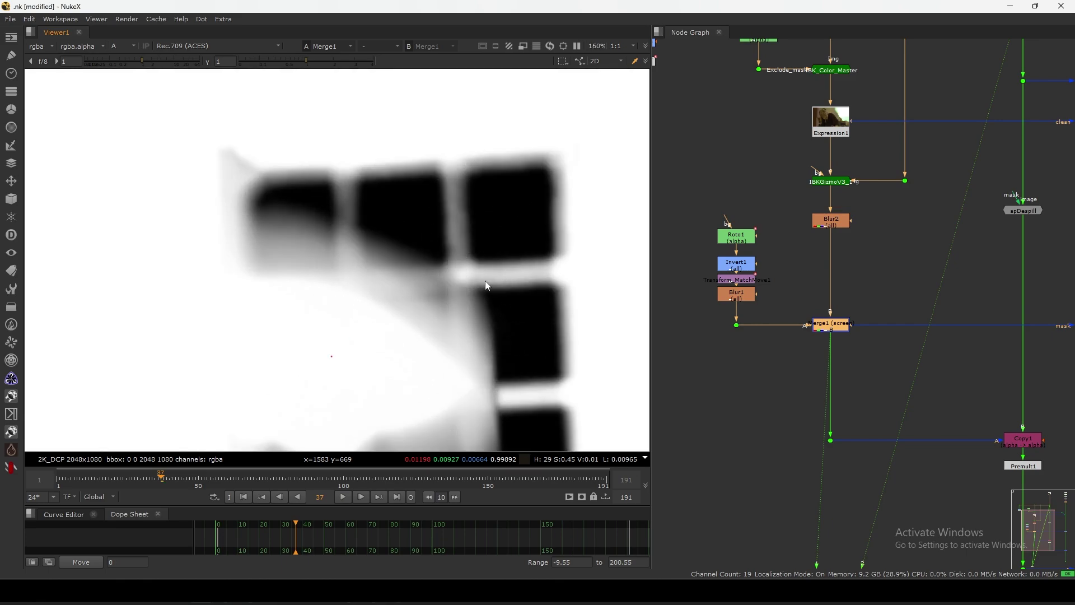
scroll(532, 267, "down", 2)
scroll(738, 268, "down", 4)
- View the premultiplied foreground at Dot5 in RGB, followed by the Merge2 composite
middle_click_drag(844, 357, 791, 339)
scroll(833, 339, "up", 5)
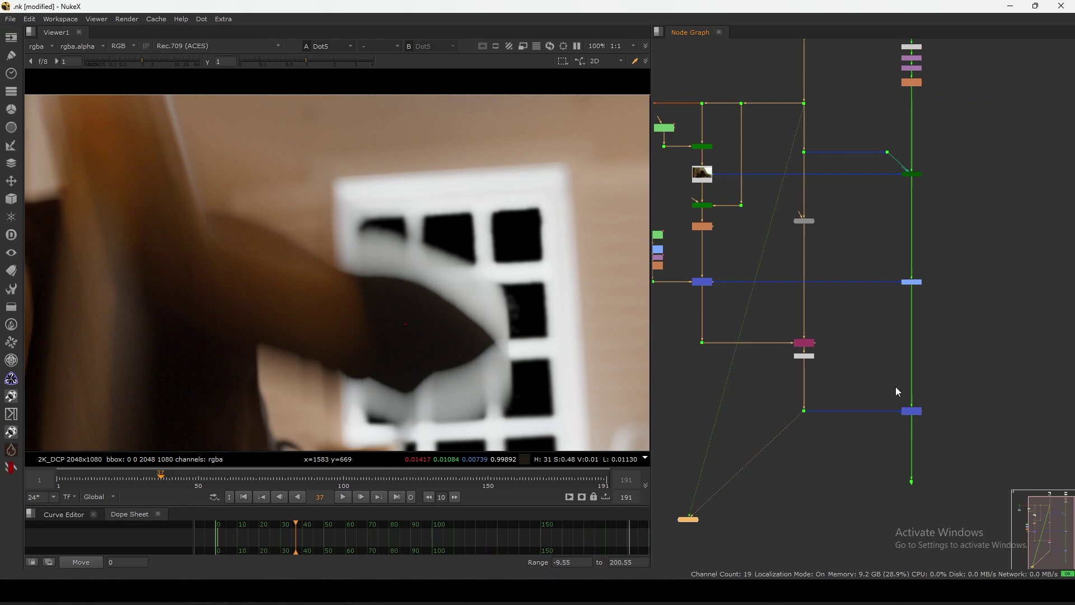
left_click_drag(872, 375, 939, 426)
key("1")
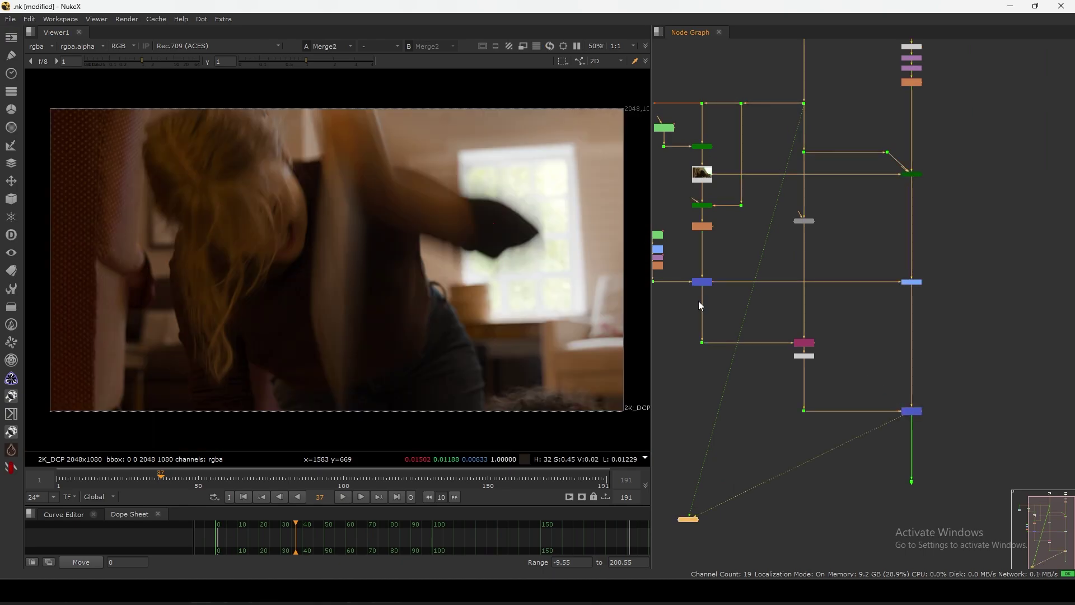
- Disable AdditiveKeyerPro and the masked node below it on the background branch, and lower the viewer gain to 0.115
left_click_drag(877, 380, 942, 441)
left_click_drag(970, 147, 890, 230)
left_click_drag(858, 360, 960, 165)
key("d")
left_click(934, 229)
left_click(111, 60)
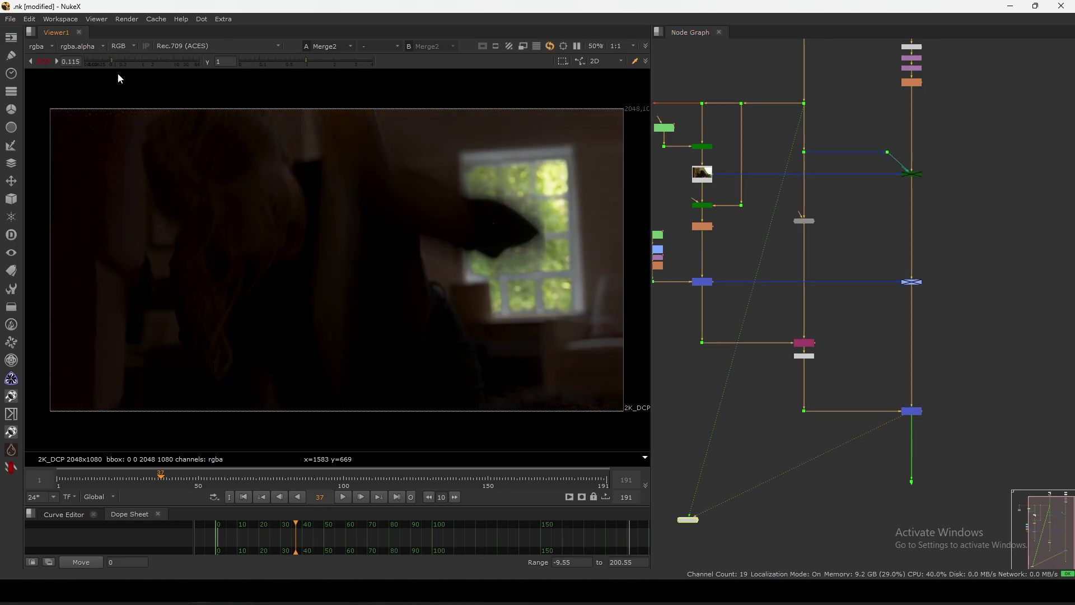
- Examine the Merge2 composite around the window and the motion-blurred hand at gain 0.115
scroll(575, 212, "up", 1)
scroll(534, 240, "up", 1)
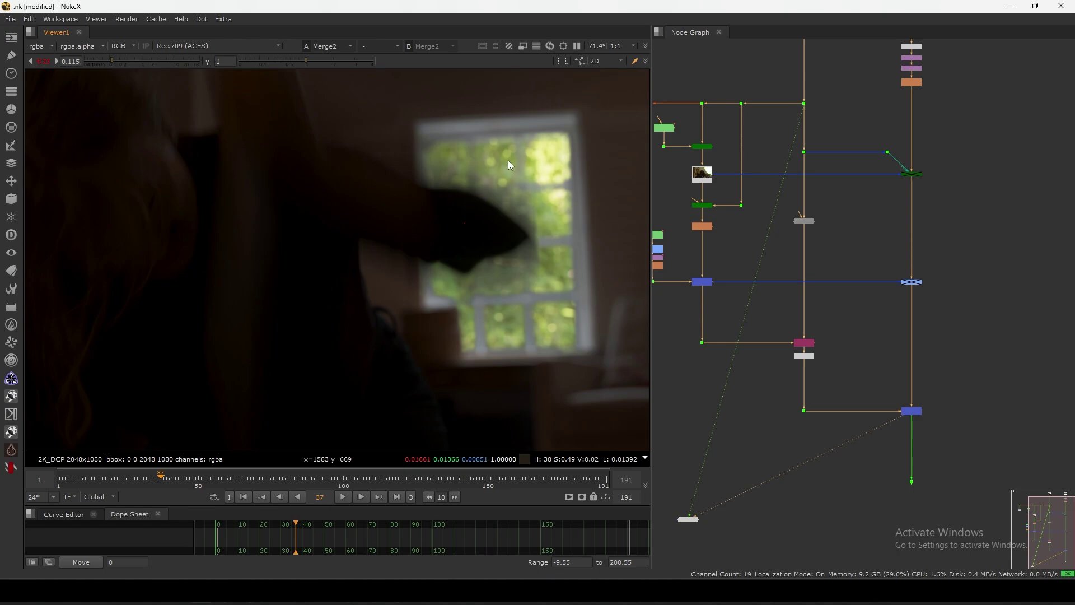
scroll(532, 188, "up", 3)
left_click_drag(552, 111, 404, 318, "ctrl+shift")
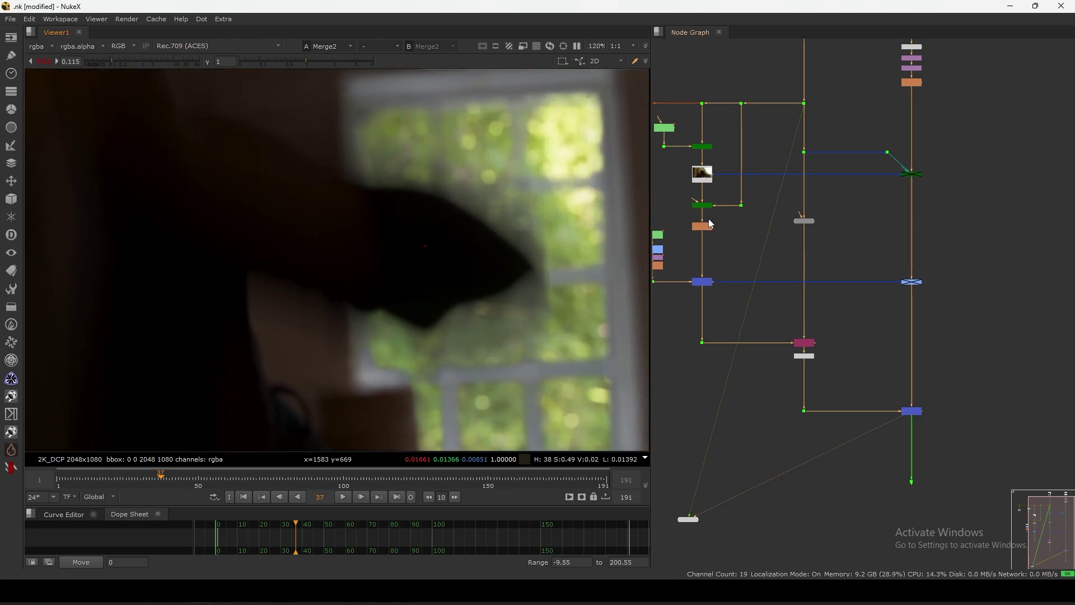
middle_click_drag(708, 219, 697, 212)
- Assign the source plate dot Dot2 to viewer input 2 and Merge2 to viewer input 1
left_click_drag(948, 382, 862, 450)
middle_click_drag(785, 161, 819, 243)
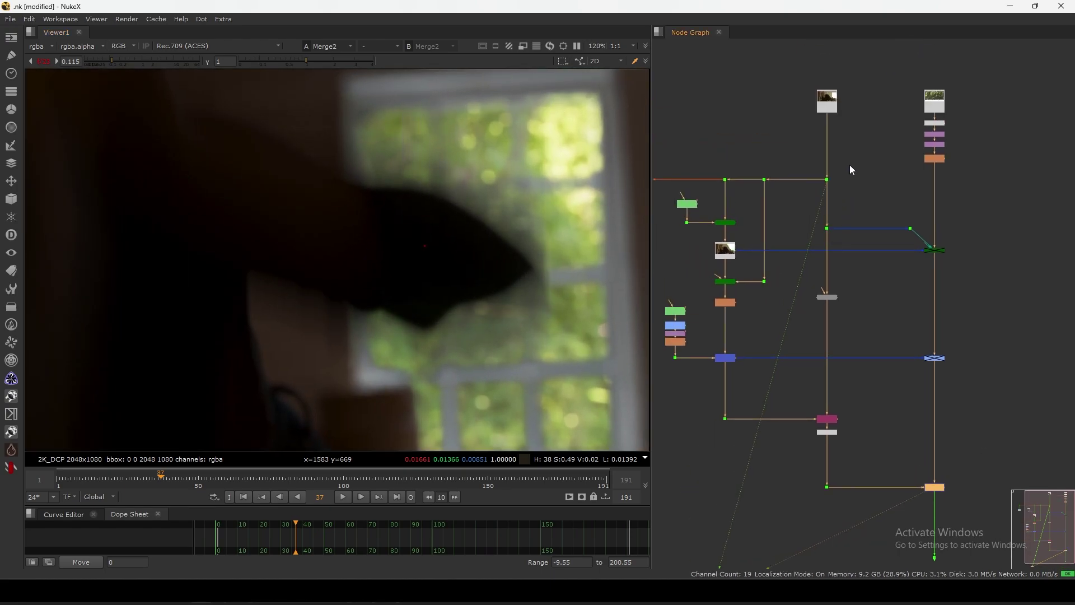
left_click(828, 179)
key("2")
middle_click_drag(888, 428, 862, 358)
left_click_drag(888, 402, 940, 435)
key("1")
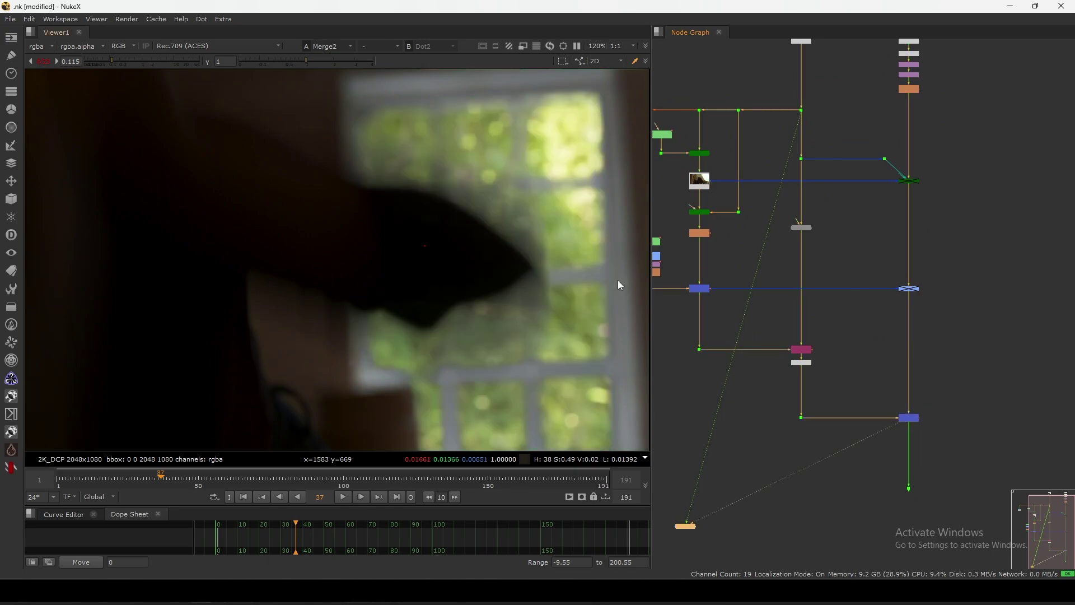
- Compare the Merge2 composite with the Dot2 source plate across the window panes and bars
key("1")
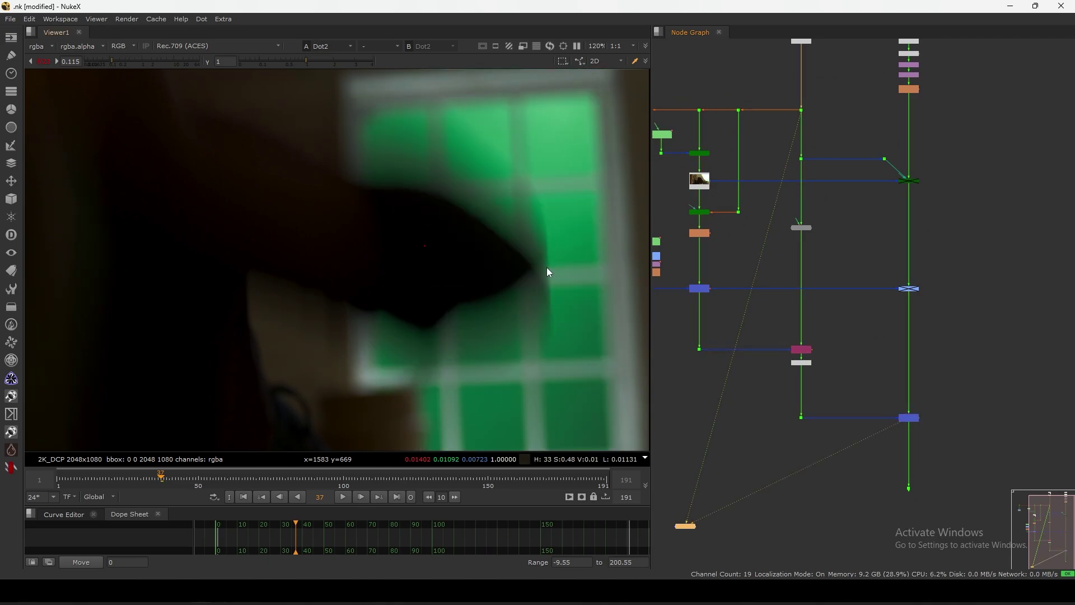
key("1")
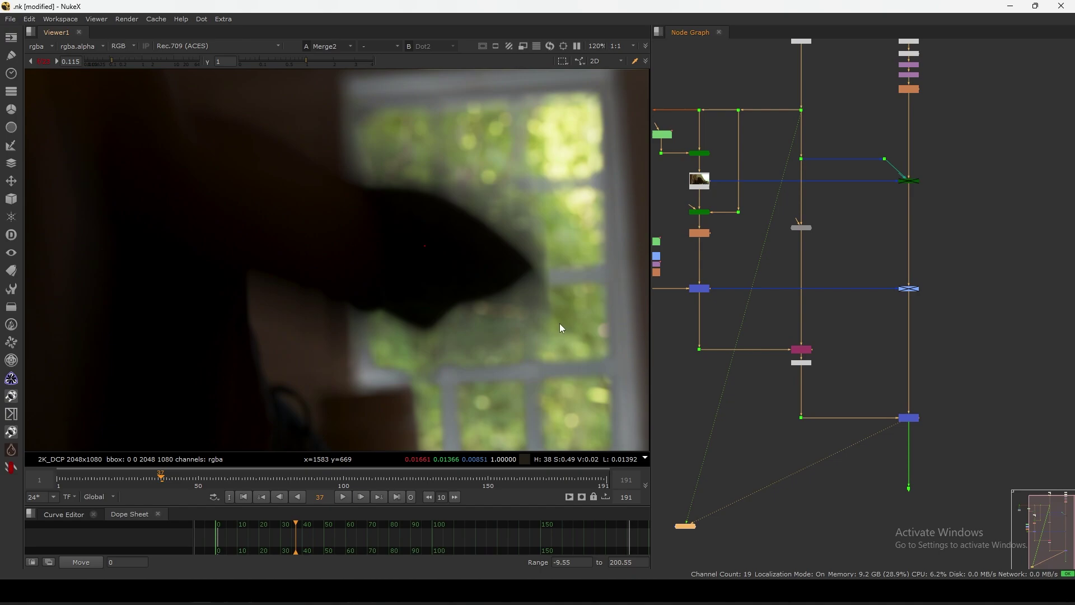
scroll(540, 312, "up", 6)
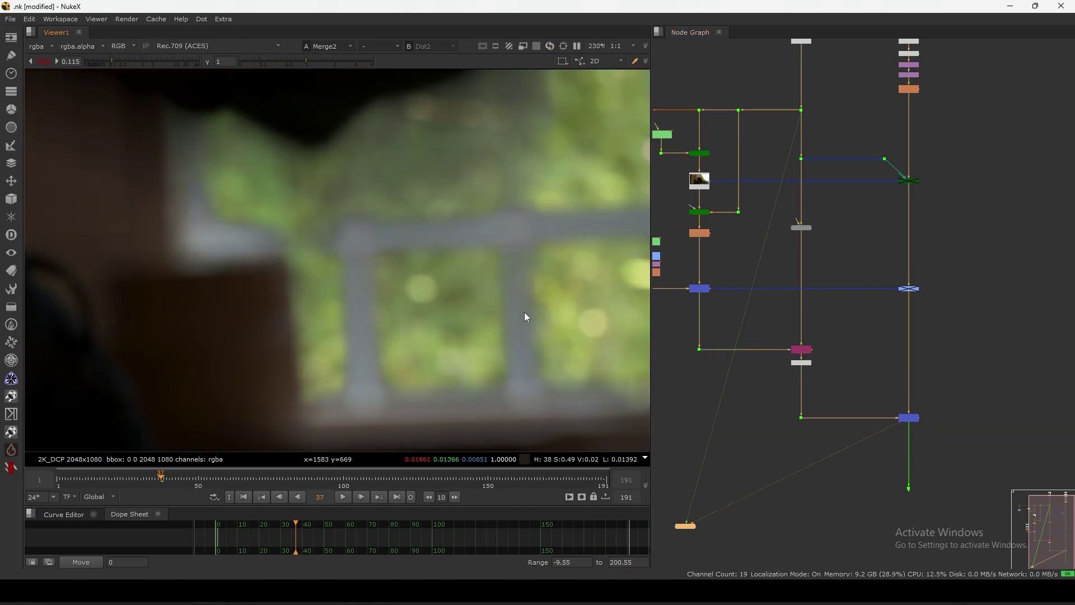
middle_click_drag(525, 311, 396, 399)
key("2")
key("1")
key("2")
key("1")
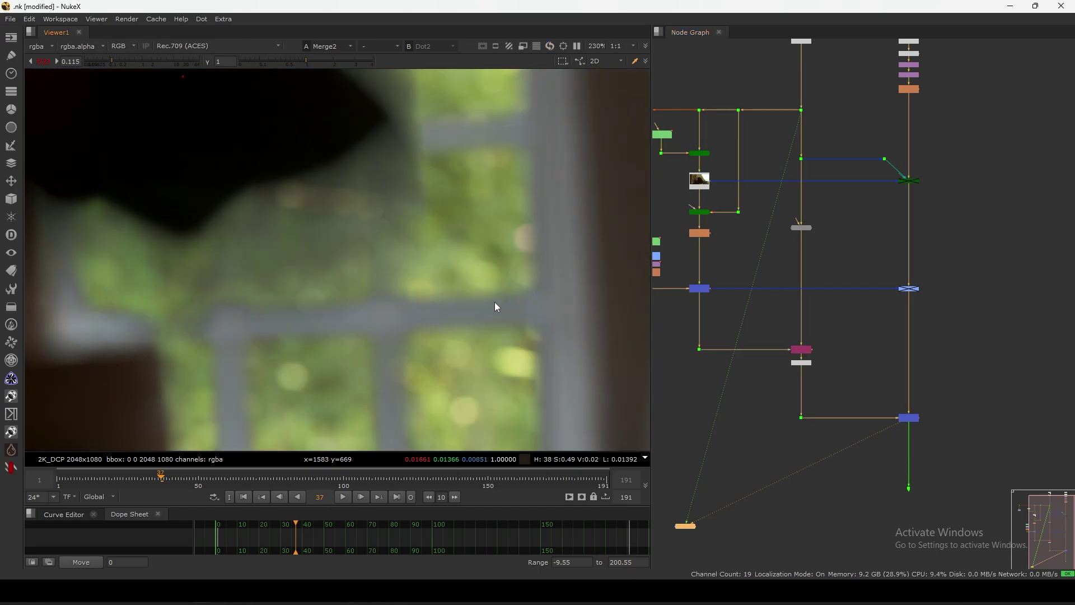
- Compare the hand's motion-blurred edges between the Dot2 source plate and the Merge2 composite
key("2")
middle_click_drag(447, 275, 465, 312)
middle_click_drag(477, 266, 522, 325)
scroll(451, 317, "down", 2)
middle_click_drag(451, 317, 522, 321)
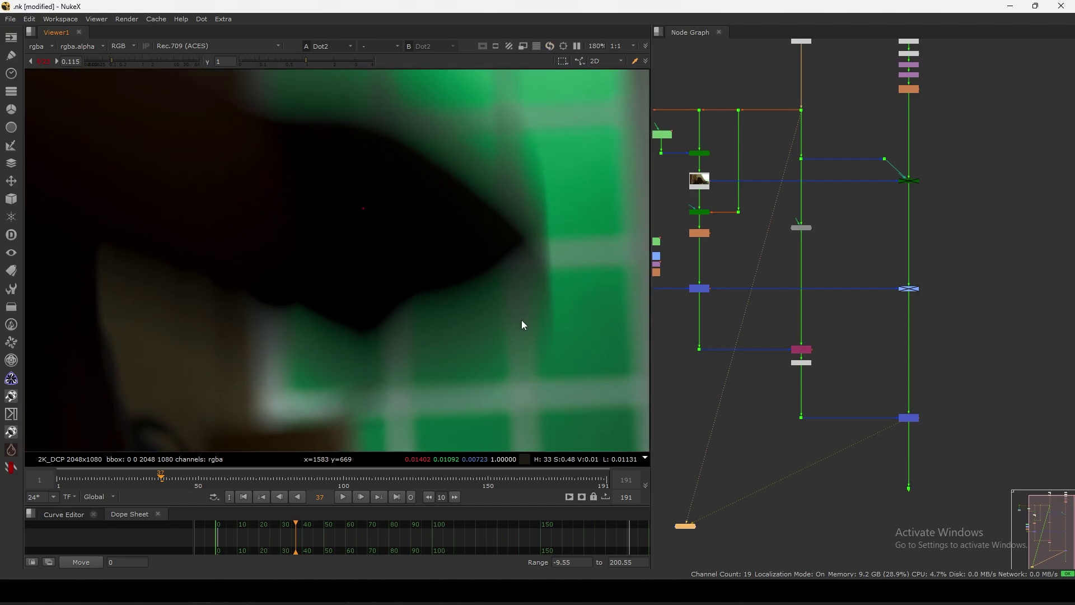
key("2")
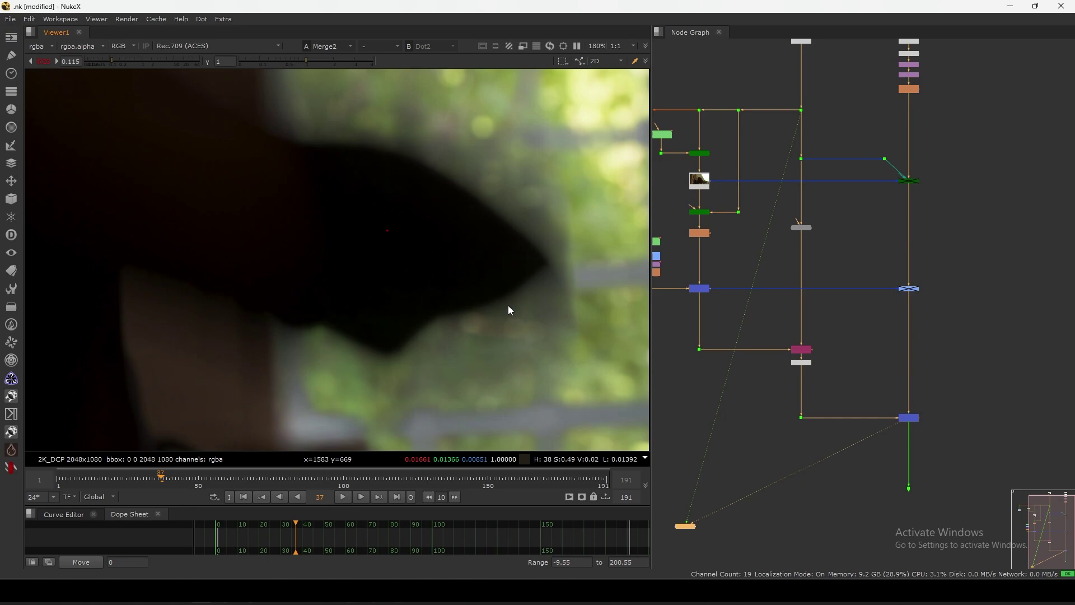
scroll(409, 353, "up", 3)
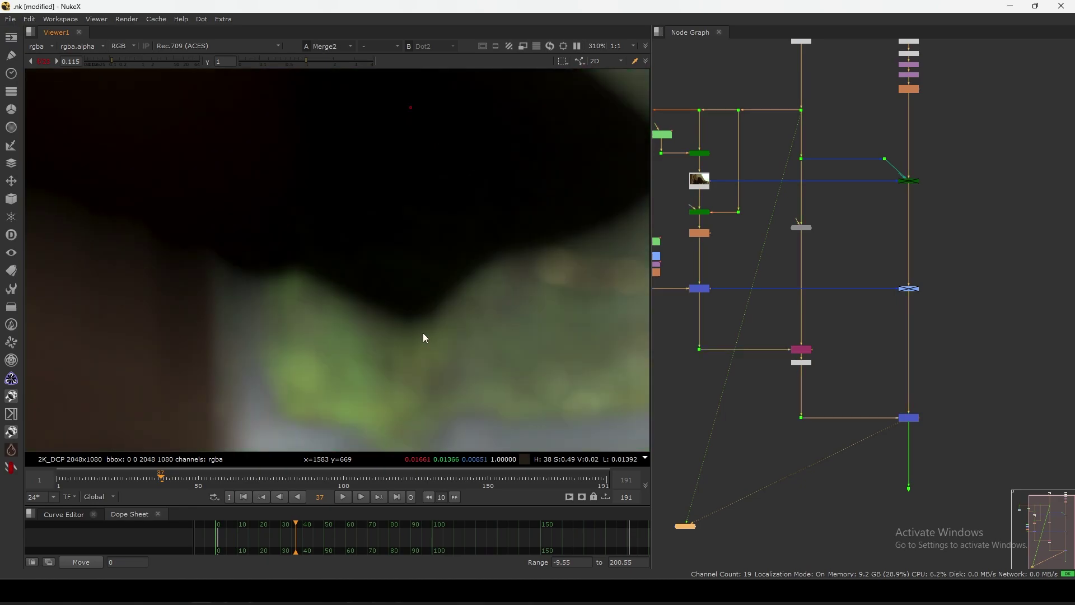
key("1")
key("2")
key("1")
- View the IBK_Color_Master clean plate and examine the green extension across the window area
scroll(714, 179, "up", 5)
middle_click_drag(714, 178, 813, 249)
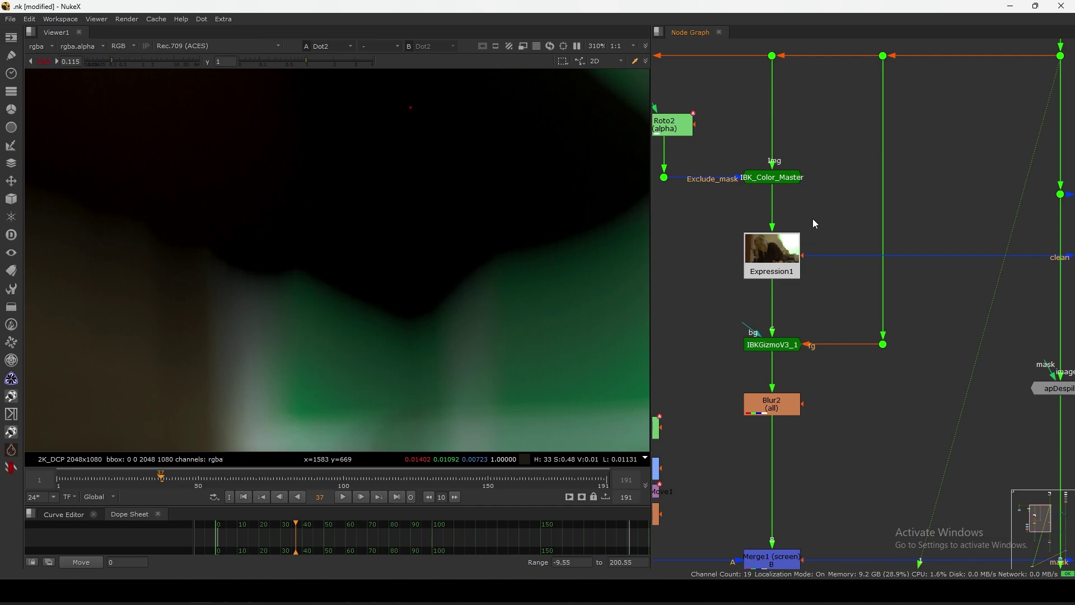
left_click(773, 180)
key("1")
scroll(489, 301, "down", 5)
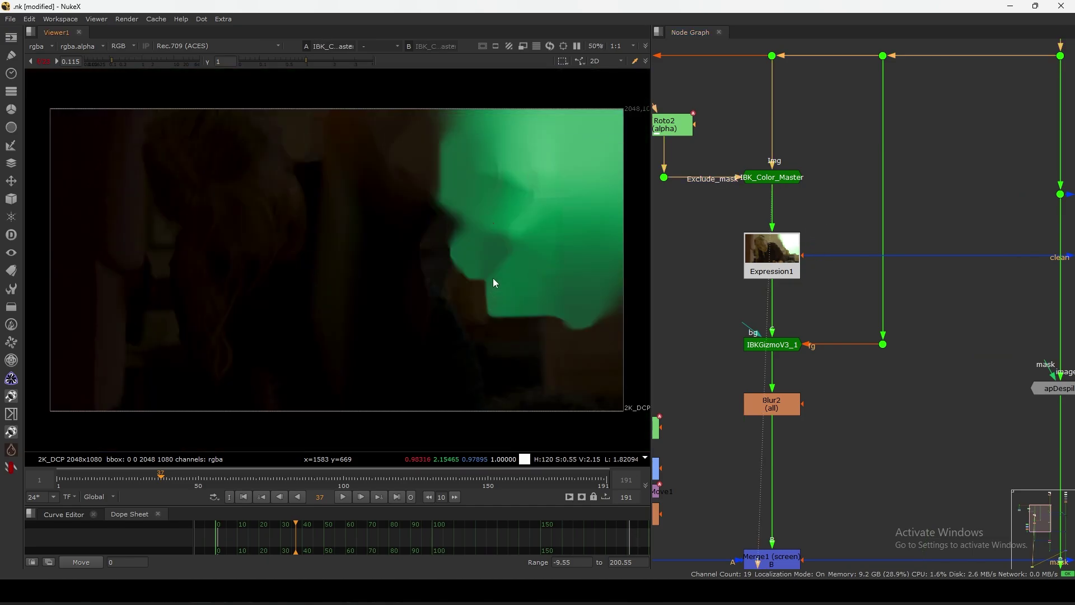
left_click_drag(369, 117, 555, 364, "ctrl")
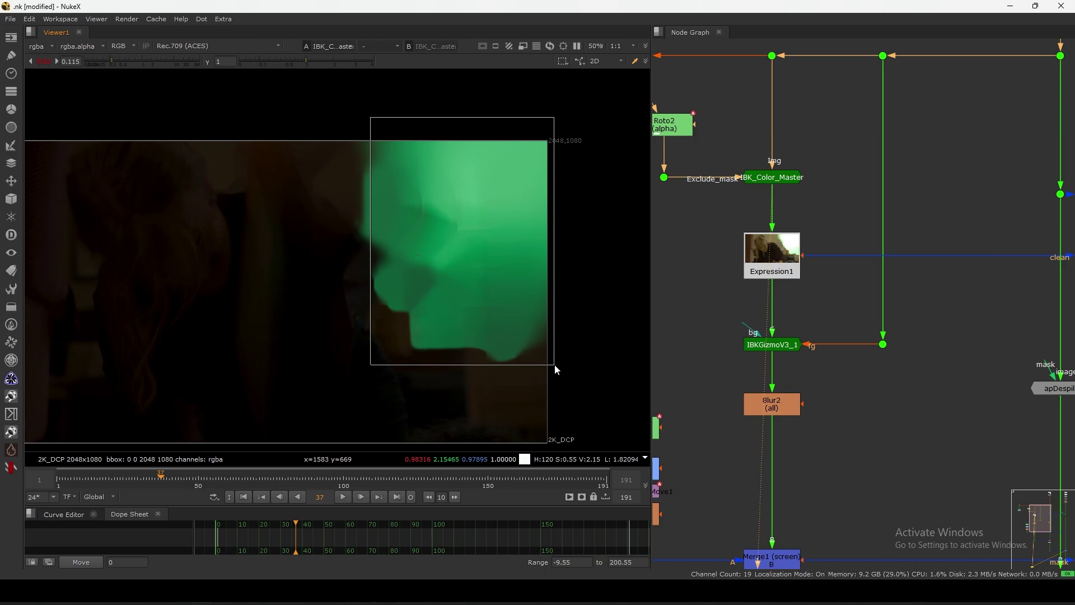
key("f")
- Re-enable the AdditiveKeyerPro node on the background branch
scroll(814, 312, "up", 10)
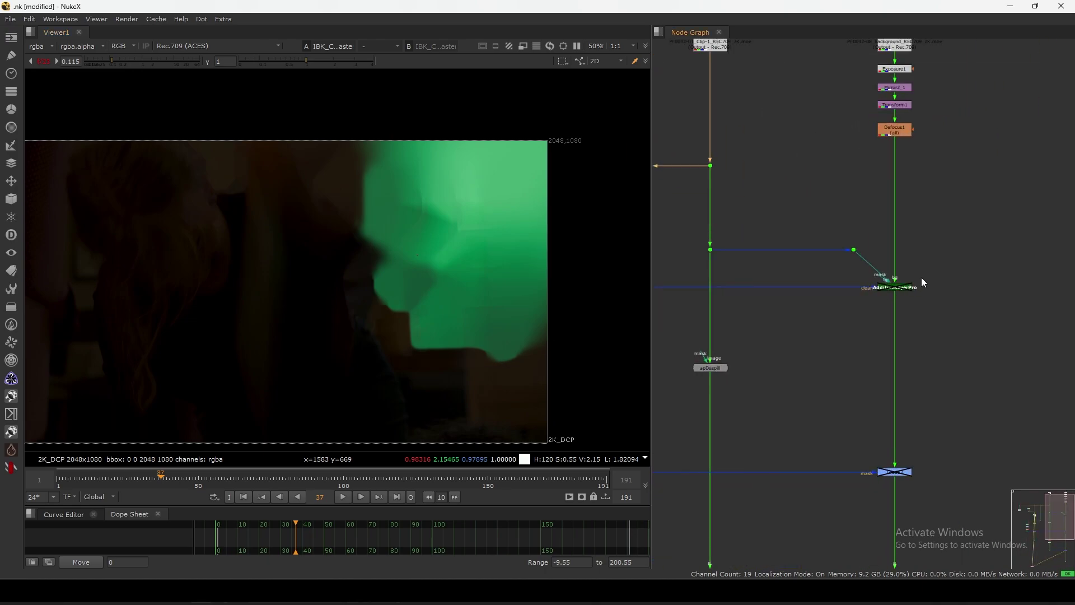
left_click_drag(980, 247, 783, 383)
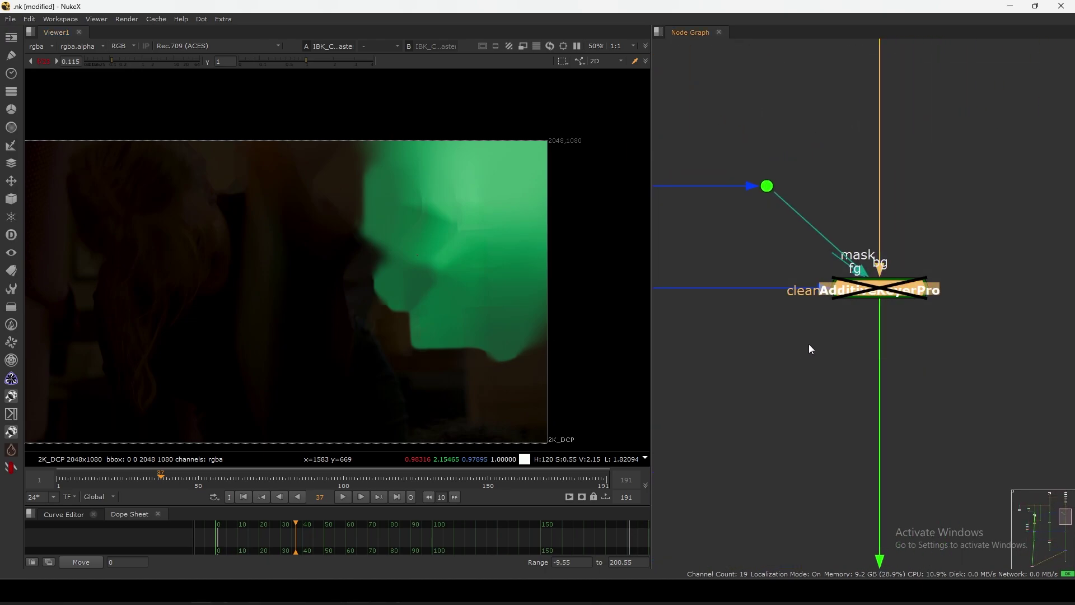
scroll(809, 344, "down", 3)
left_click_drag(515, 175, 405, 311, "ctrl")
left_click_drag(837, 260, 866, 257)
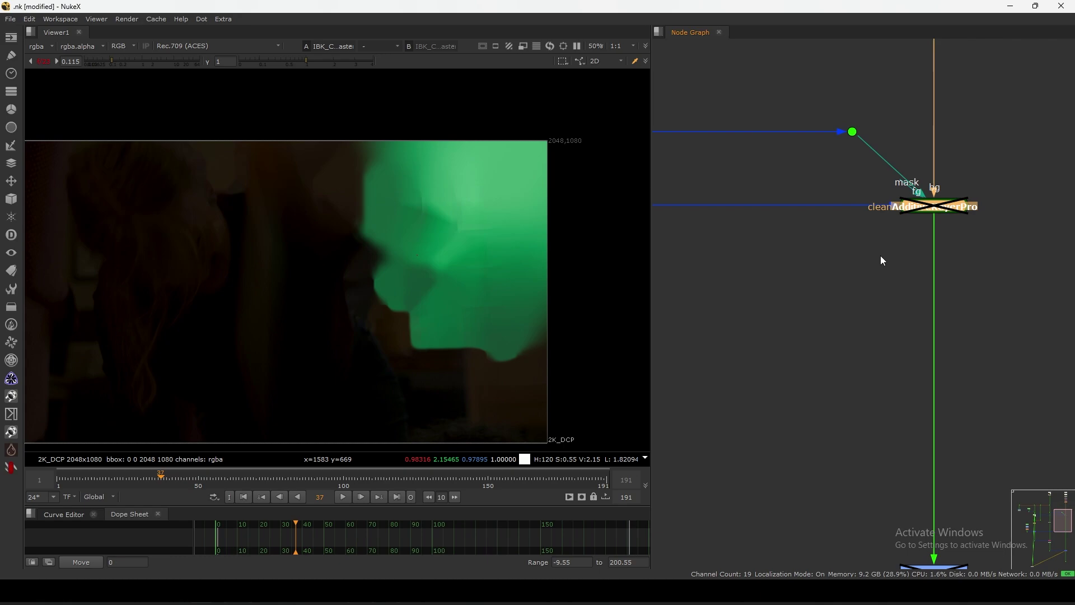
left_click(833, 300)
left_click(932, 211)
key("d")
- View the Expression1 output that feeds the clean input of AdditiveKeyerPro
scroll(932, 211, "down", 5)
middle_click_drag(840, 293, 872, 269)
left_click(843, 265)
middle_click_drag(669, 183, 789, 208)
scroll(774, 186, "up", 3)
left_click_drag(836, 128, 743, 201)
left_click(796, 226)
key("1")
left_click(799, 230)
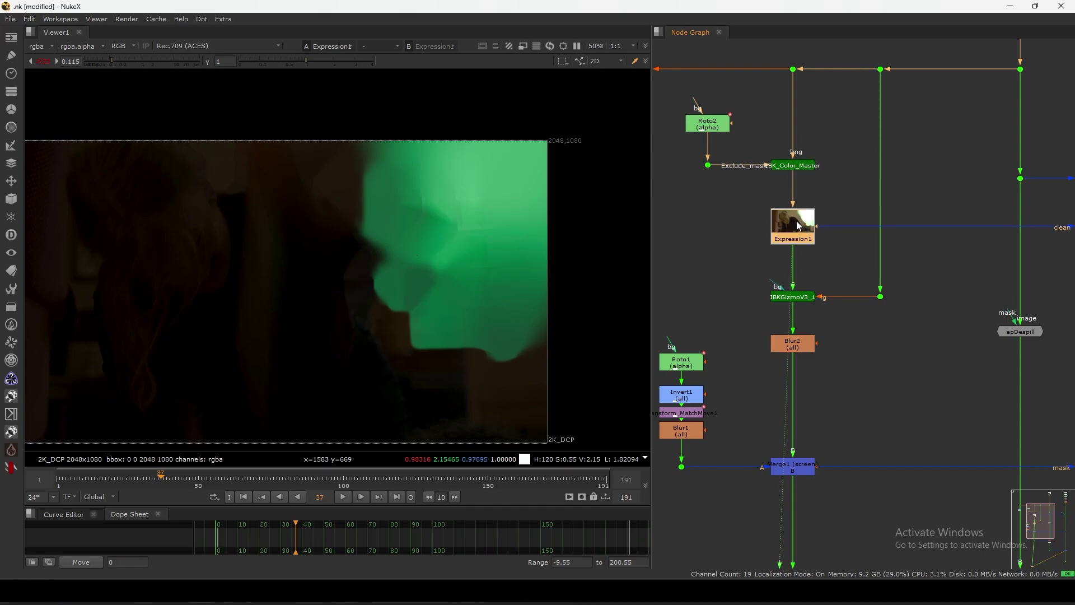
scroll(799, 225, "down", 4)
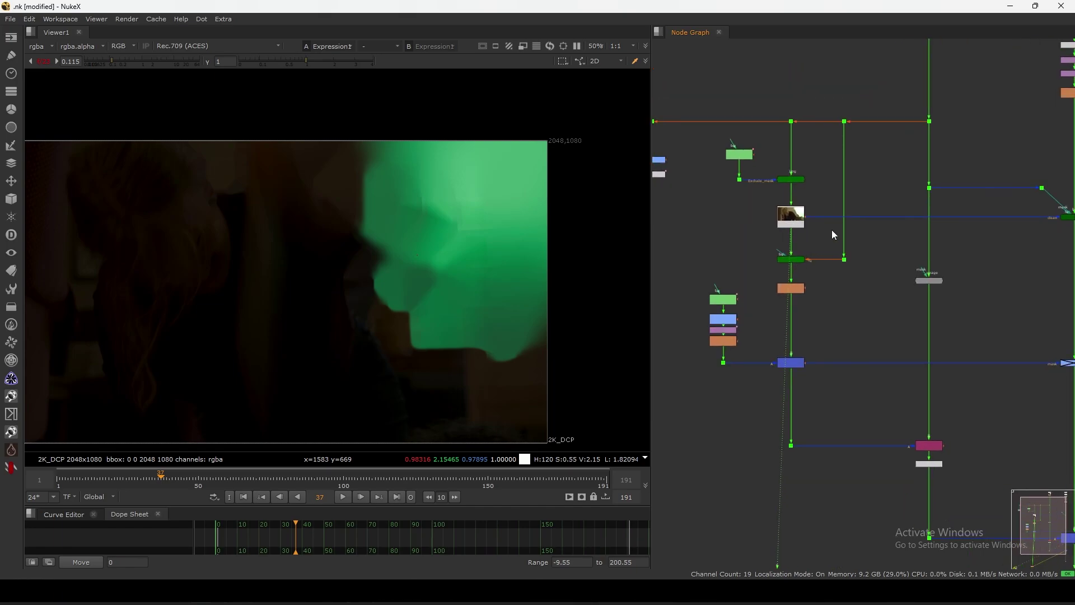
- View the AdditiveKeyerPro output on the background branch
scroll(834, 227, "up", 1)
left_click(781, 269)
scroll(769, 249, "down", 2)
scroll(897, 261, "down", 1)
middle_click_drag(896, 261, 830, 281)
scroll(812, 285, "up", 5)
left_click(827, 276)
key("1")
scroll(836, 275, "down", 3)
mouse_move(829, 410)
middle_mouse_down()
mouse_move(853, 314)
mouse_move(872, 314)
mouse_move(877, 352)
middle_mouse_up()
scroll(876, 309, "down", 4)
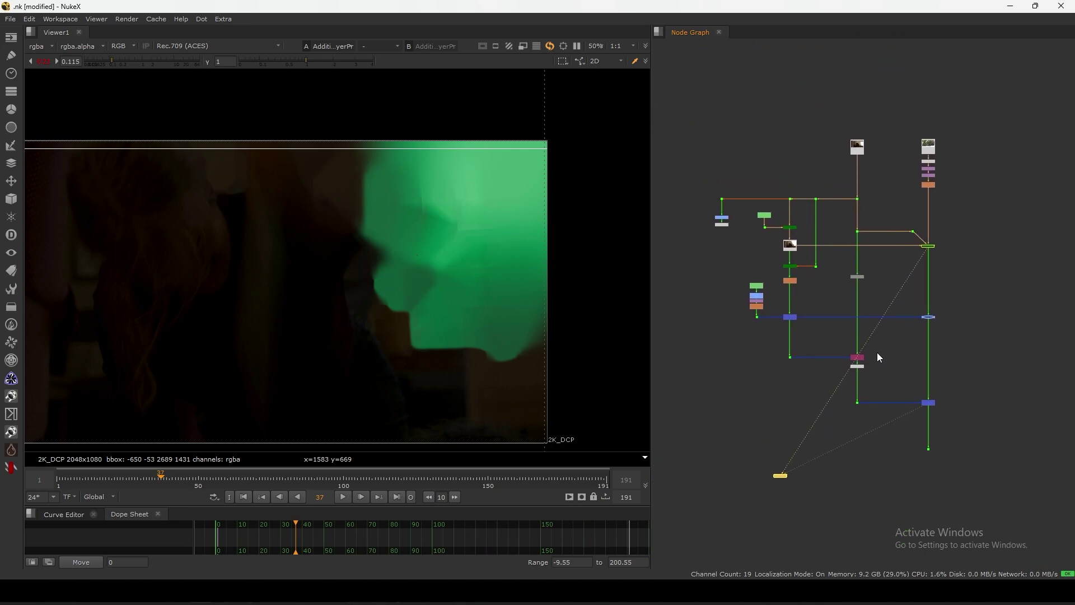
scroll(809, 218, "up", 7)
left_click_drag(891, 145, 802, 236)
scroll(823, 224, "down", 6)
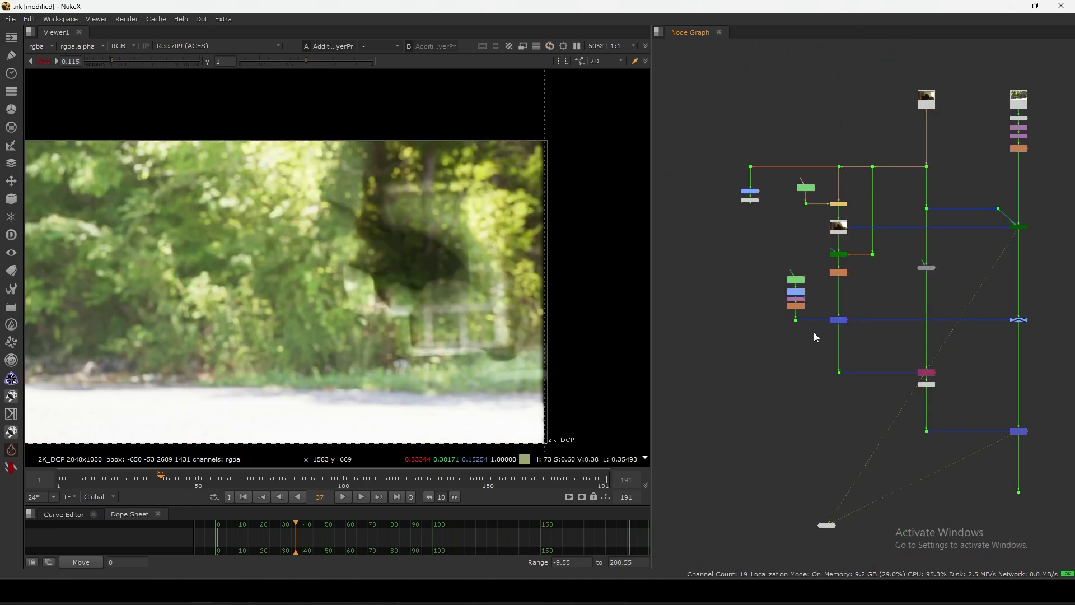
- View the Dot3 final output and toggle AdditiveKeyerPro to compare the detail around the hand
middle_click_drag(935, 429, 805, 338)
left_click_drag(932, 370, 849, 438)
key("1")
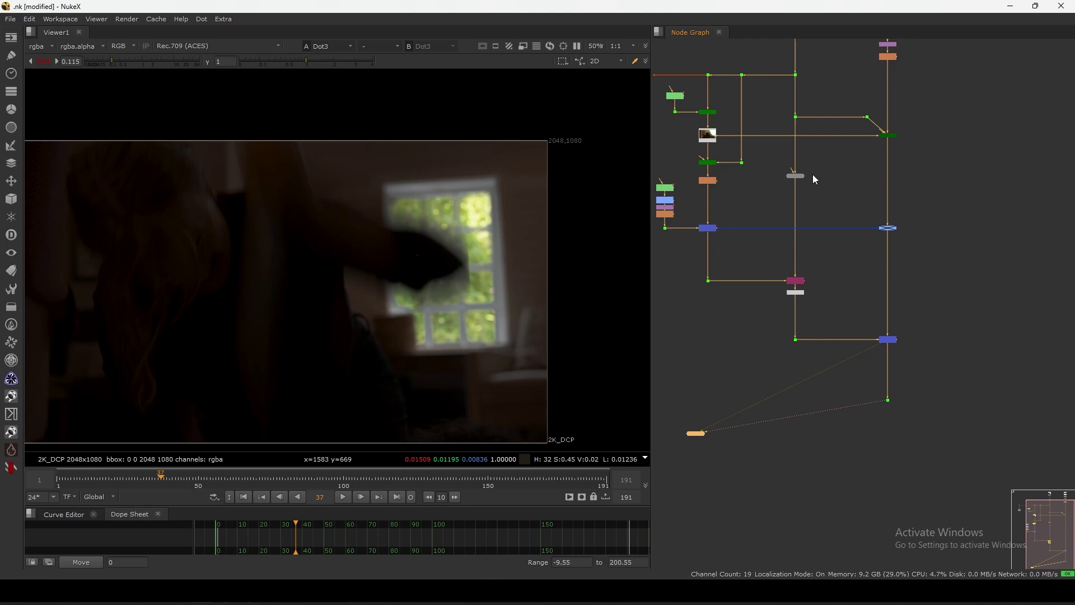
scroll(815, 179, "up", 6)
left_click(834, 211)
scroll(506, 246, "up", 3)
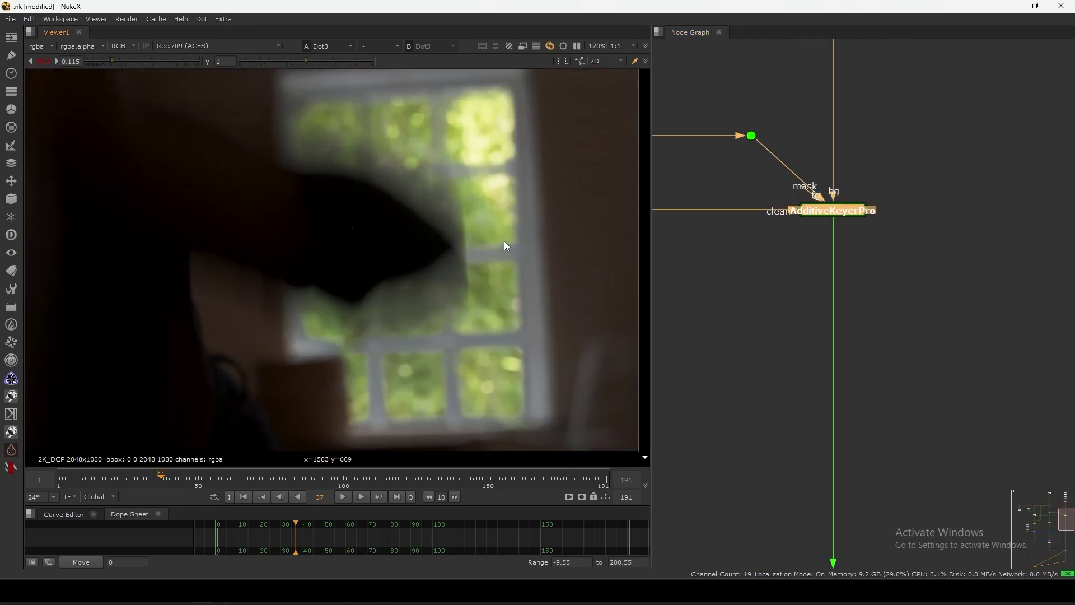
scroll(507, 246, "up", 1)
left_click_drag(754, 260, 896, 176)
key("d")
scroll(818, 262, "down", 2)
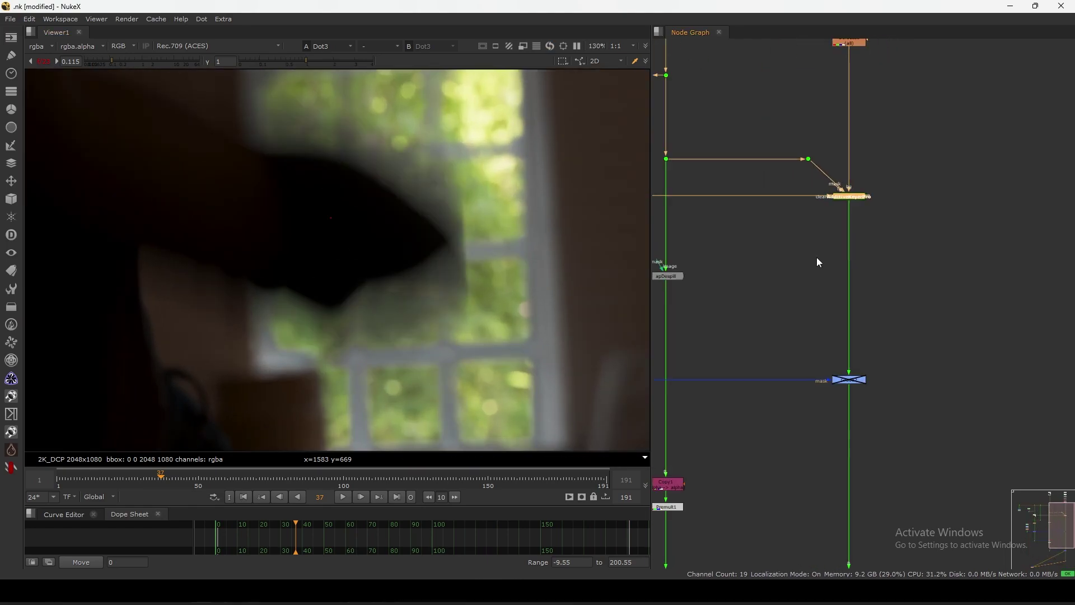
- View the Merge2 composite of the keyed foreground over the background
scroll(817, 262, "down", 2)
middle_click_drag(796, 389, 832, 323)
scroll(840, 303, "down", 3)
left_click_drag(903, 352, 842, 400)
key("1")
middle_click_drag(774, 153, 801, 215)
scroll(801, 216, "up", 1)
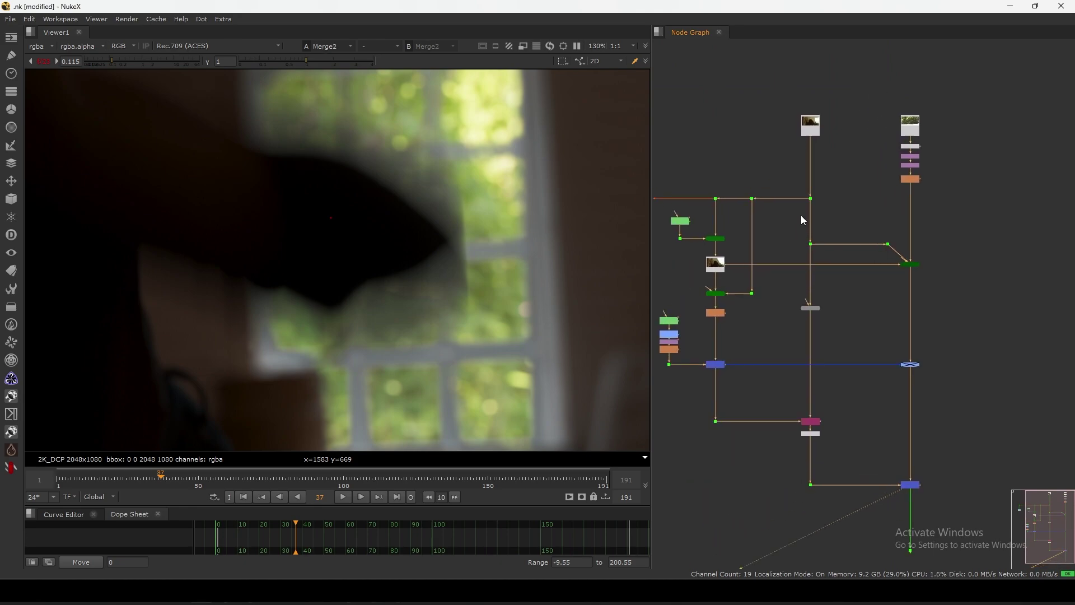
scroll(802, 220, "up", 2)
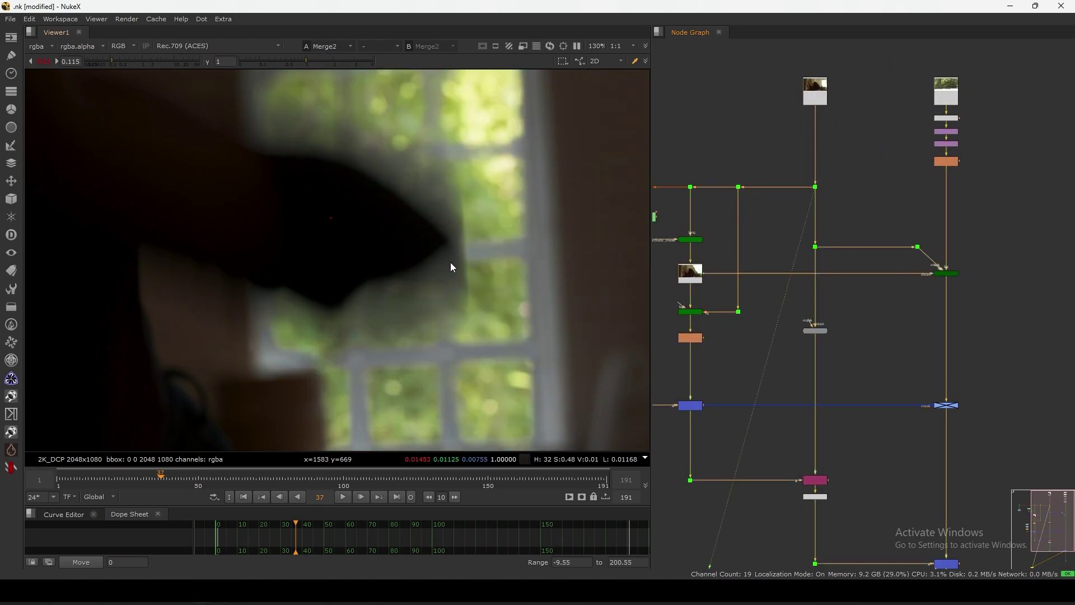
- Compare the hand's lower blurred edge between the Merge2 composite and the Dot2 source plate
scroll(387, 301, "up", 3)
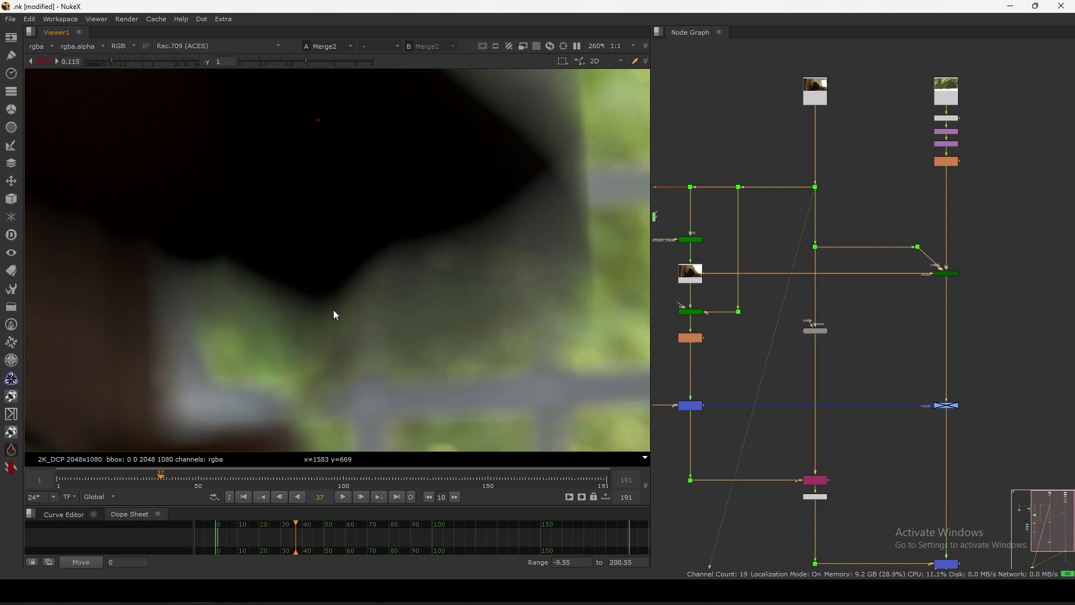
key("2")
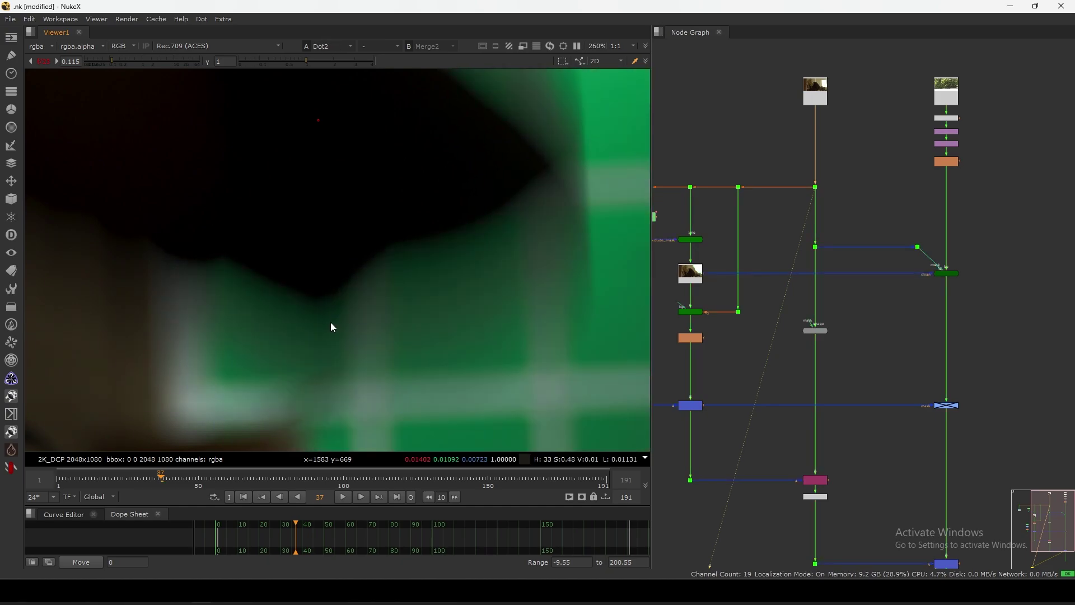
scroll(333, 328, "up", 3)
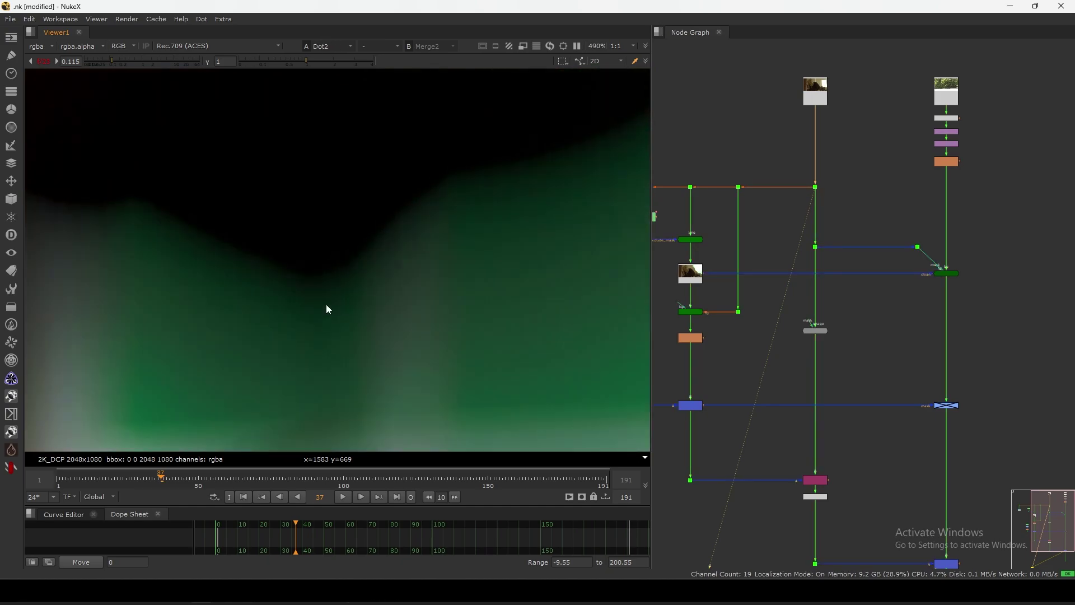
key("1")
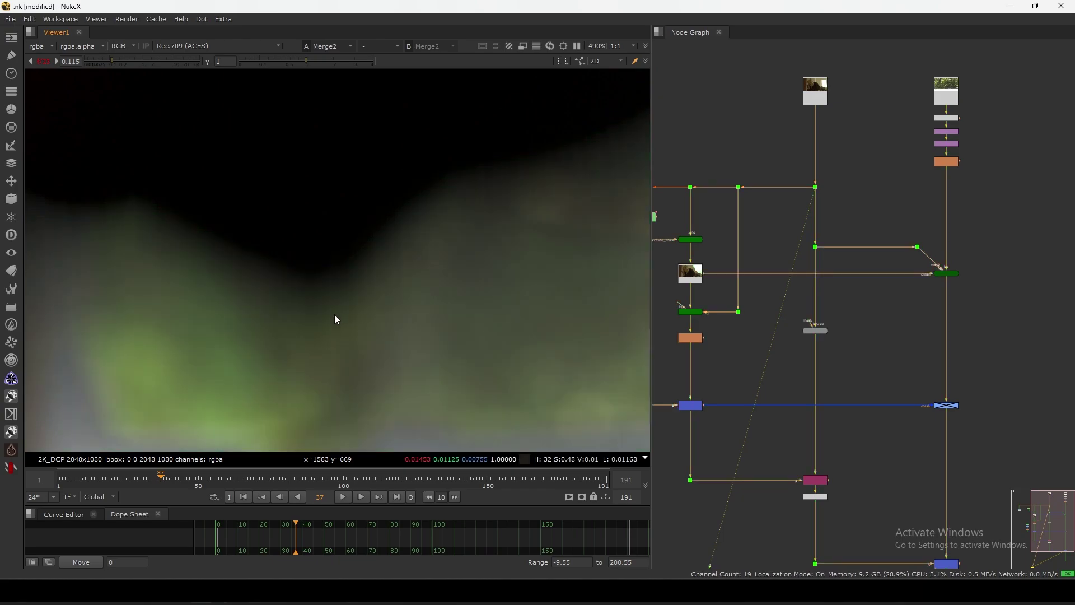
scroll(336, 320, "down", 4)
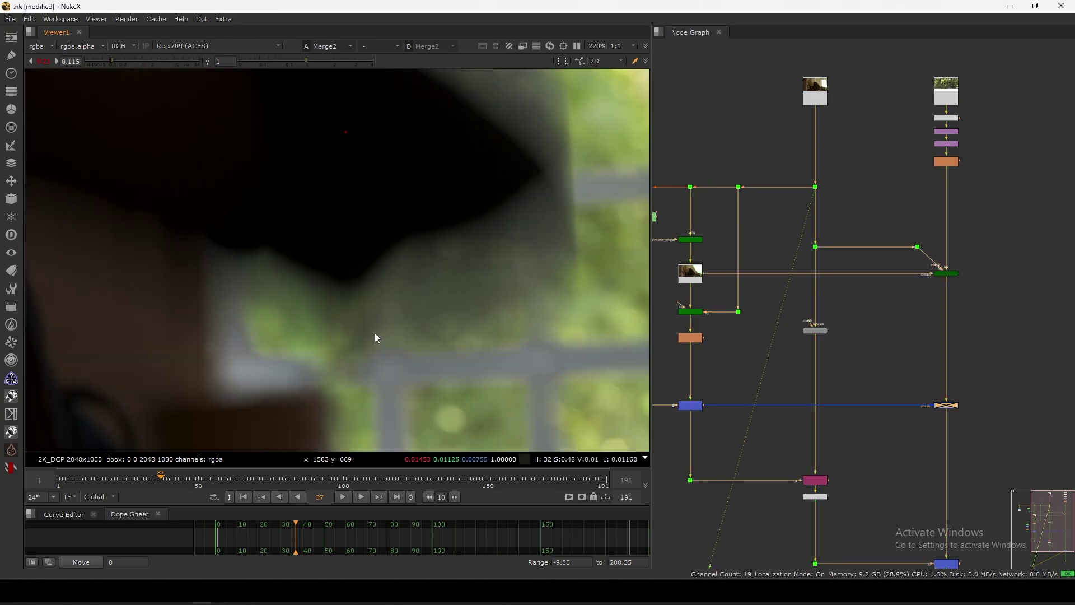
- Check the whole Merge2 frame, and view the Dot2 source plate around the arm and window
key("f")
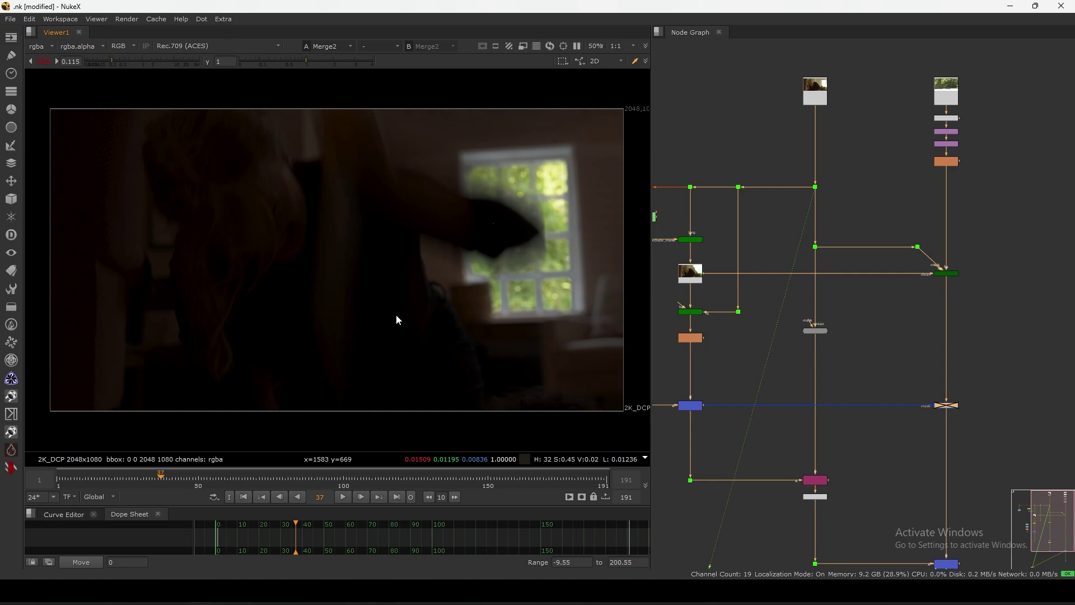
scroll(510, 244, "up", 3)
key("2")
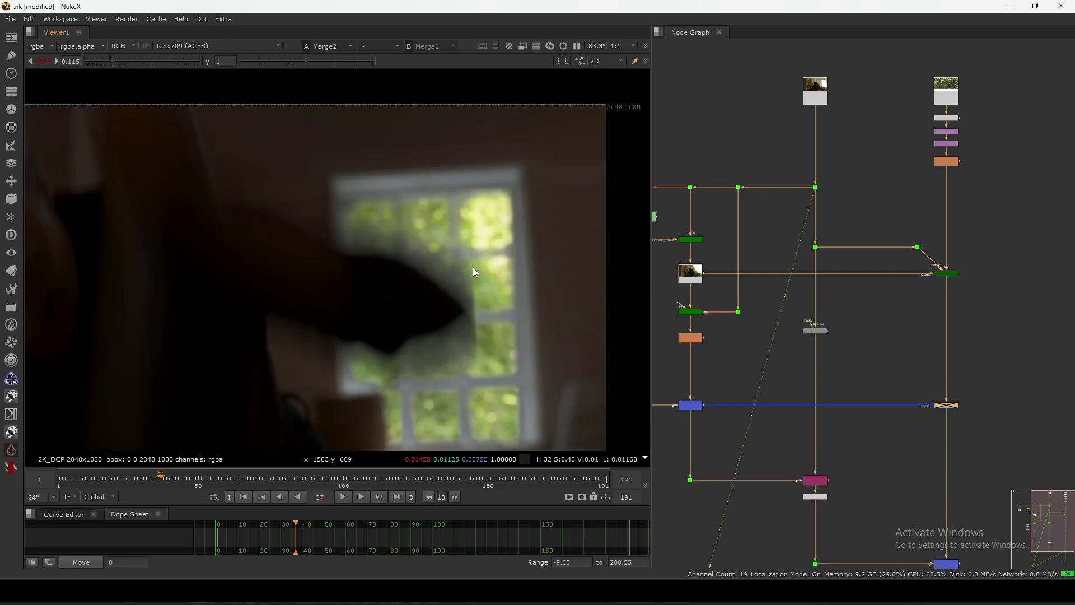
scroll(473, 274, "up", 3)
scroll(462, 285, "down", 4)
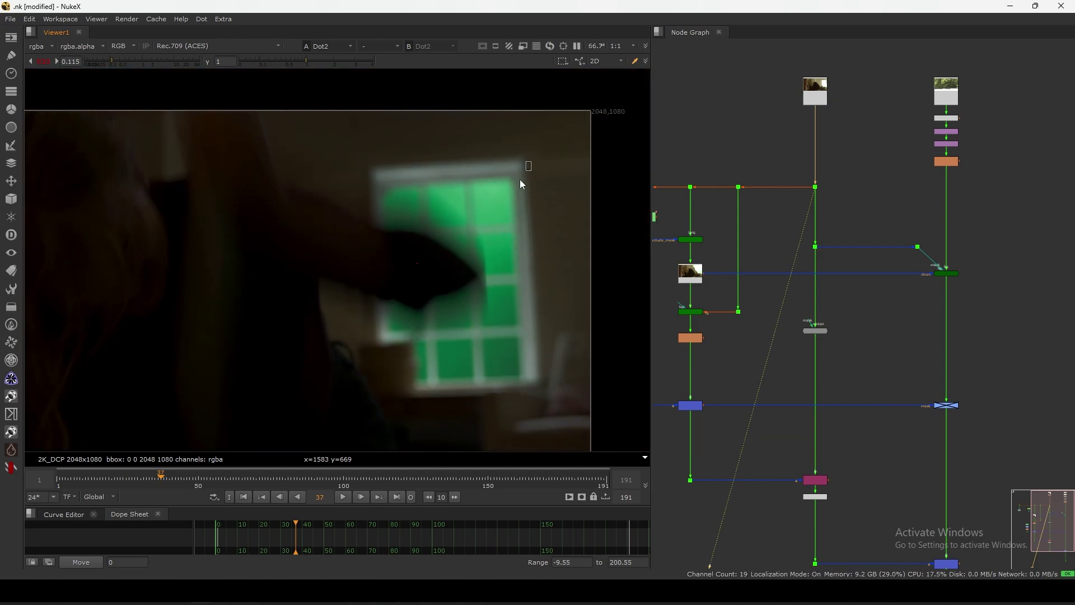
- Examine the green window area in the source plate alongside the IBK colour node on the keying branch
left_click_drag(531, 162, 386, 390)
middle_click_drag(749, 272, 802, 247)
left_click(745, 214)
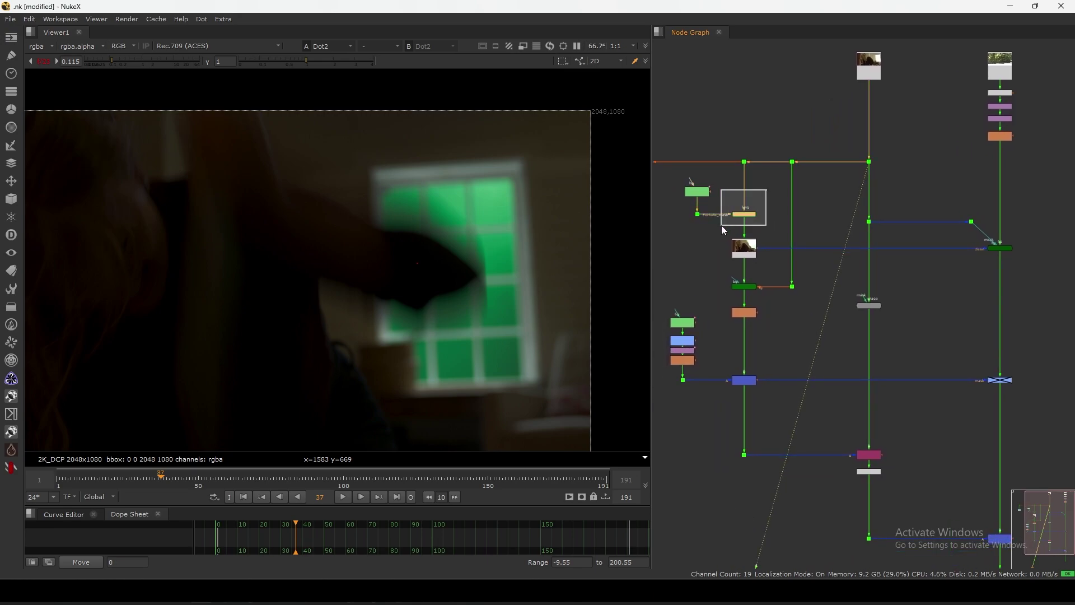
left_click_drag(382, 207, 493, 308)
left_click(729, 231)
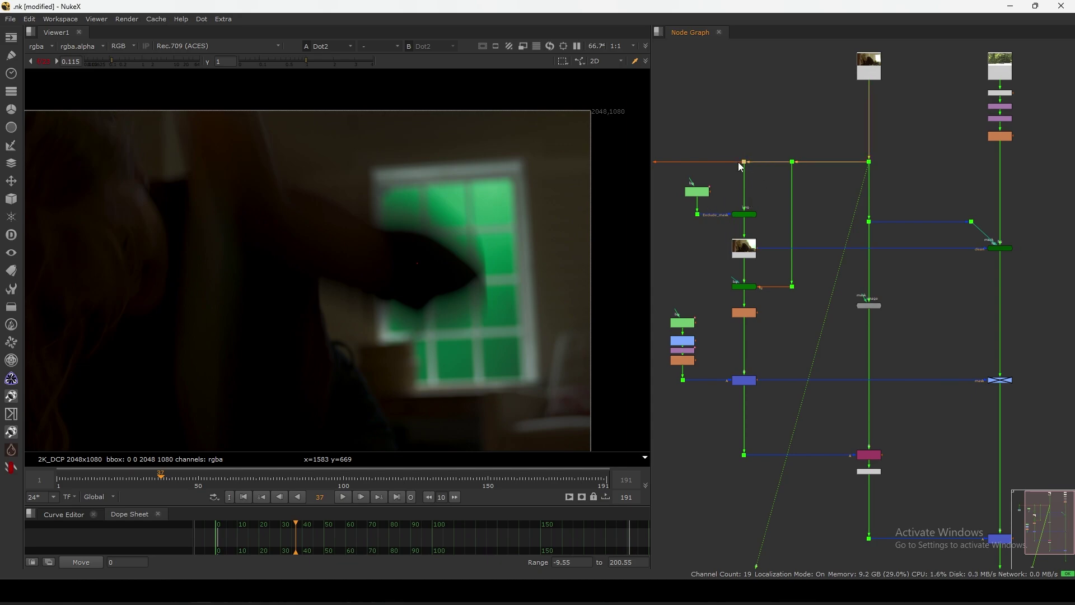
- Examine the window bars and green panes next to the hand's blurred edge in the source plate
scroll(518, 229, "up", 6)
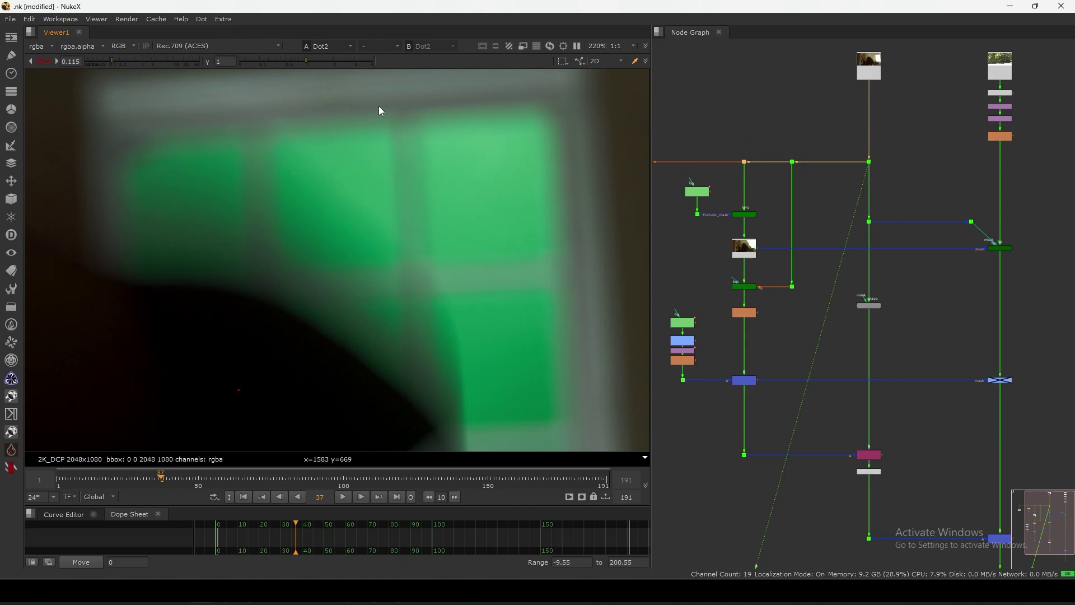
left_click_drag(379, 106, 457, 302)
left_click_drag(575, 242, 401, 319)
left_click_drag(459, 296, 459, 294)
left_click_drag(588, 245, 401, 307)
- View the alpha matte at Dot6 with the viewer gain reset to 1
middle_click_drag(724, 444, 728, 334)
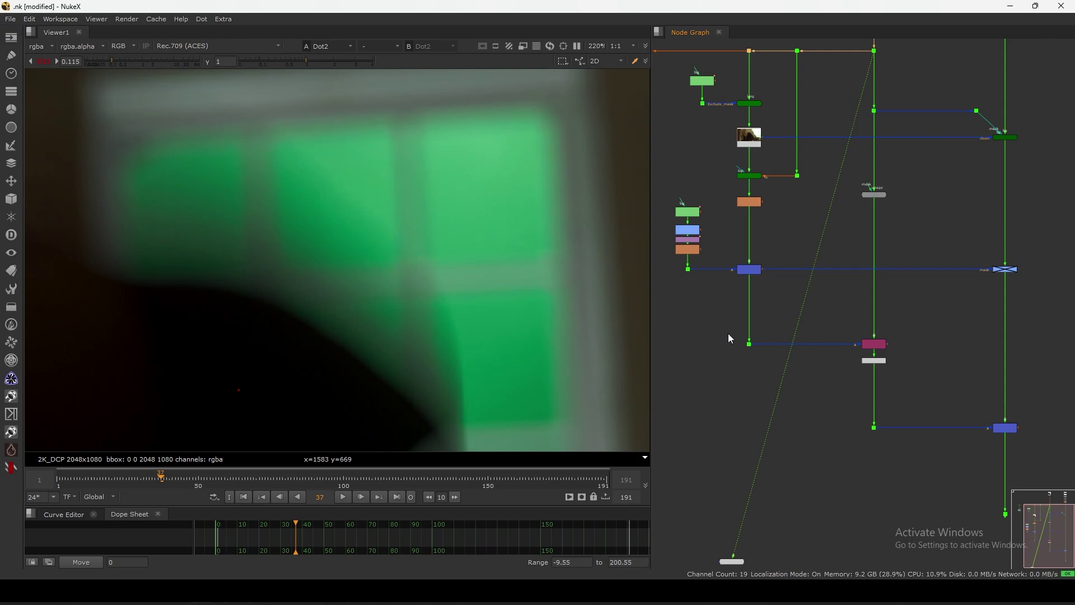
left_click_drag(726, 326, 760, 363)
key("2")
key("a")
key("a")
left_click(43, 61)
key("a")
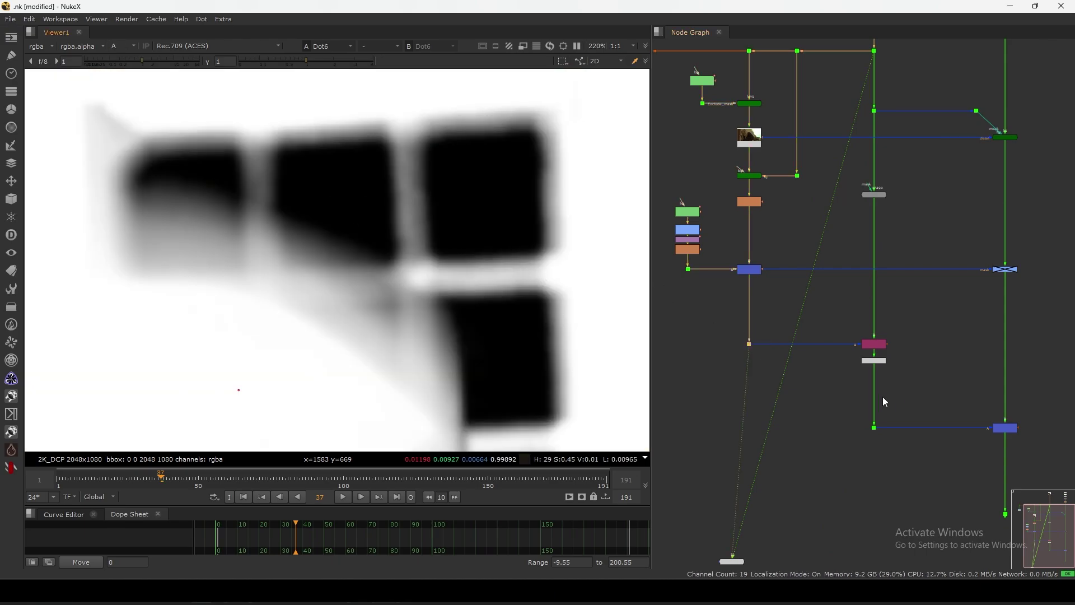
- View the premultiplied foreground at Dot5 in RGB
middle_click_drag(924, 407, 858, 388)
left_click_drag(782, 404, 818, 418)
key("2")
key("a")
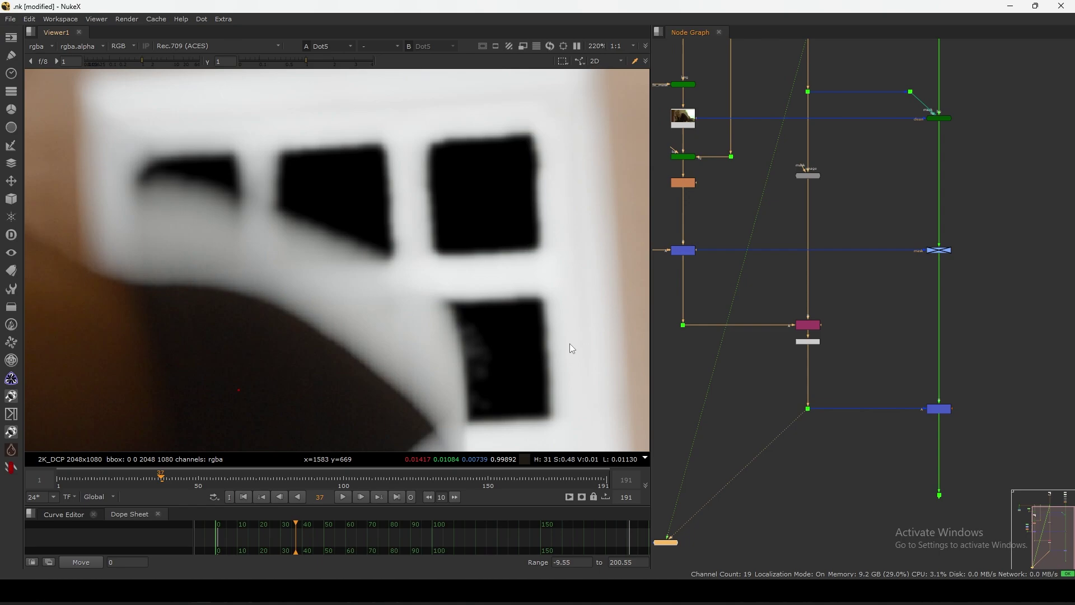
- View the Merge2 composite in RGB and lower the viewer gain to 0.17
left_click_drag(894, 370, 977, 426)
key("2")
key("a")
key("a")
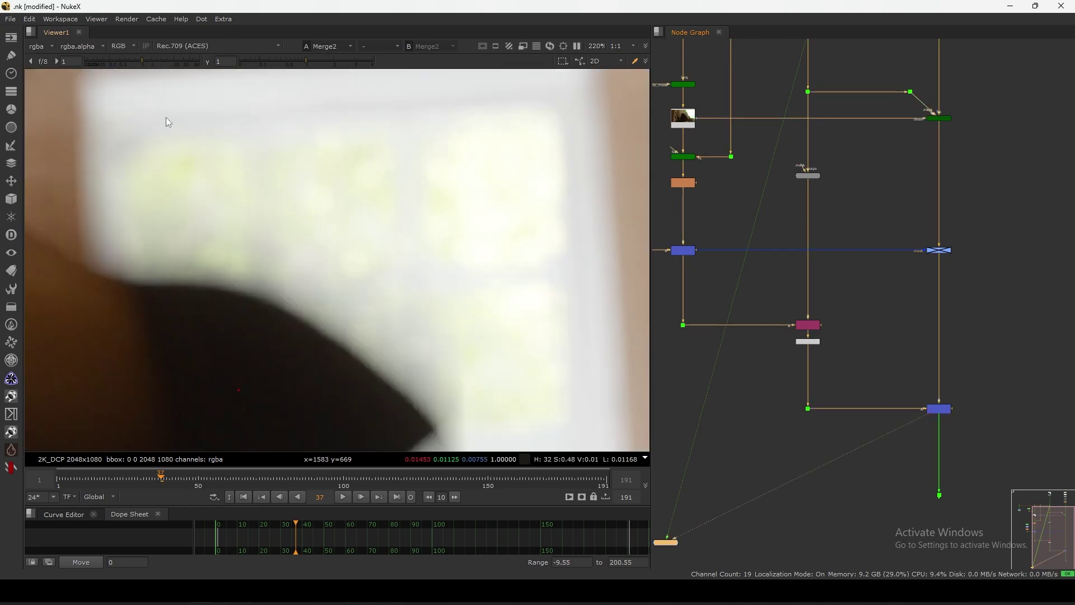
left_click_drag(142, 61, 117, 72)
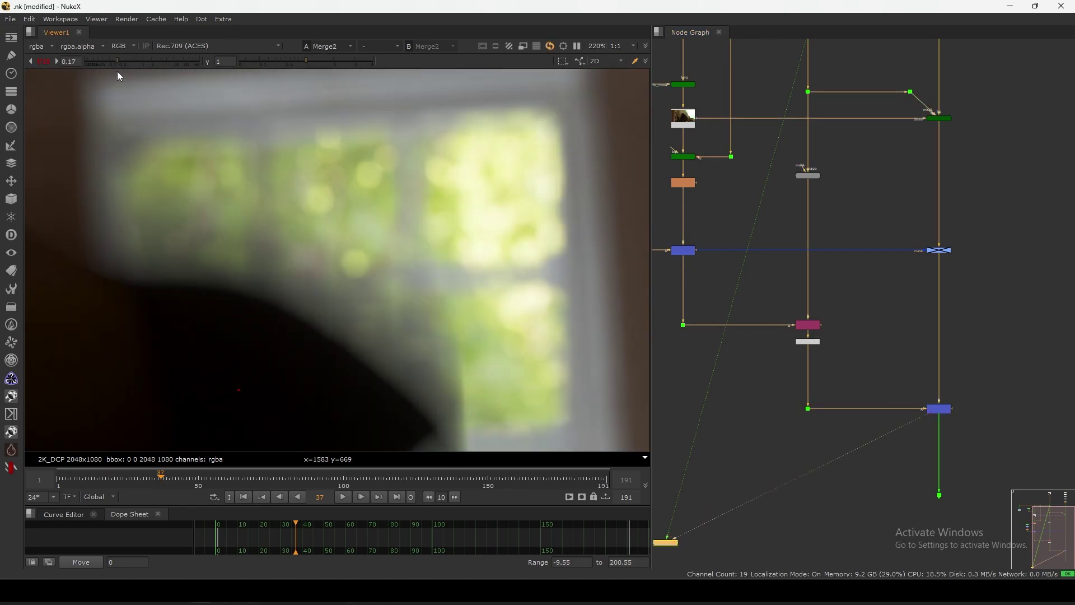
- Compare the window area between the Dot2 source plate and the Merge2 composite at the reduced viewer gain
middle_click_drag(795, 56, 814, 270)
left_click_drag(793, 283, 853, 223)
key("1")
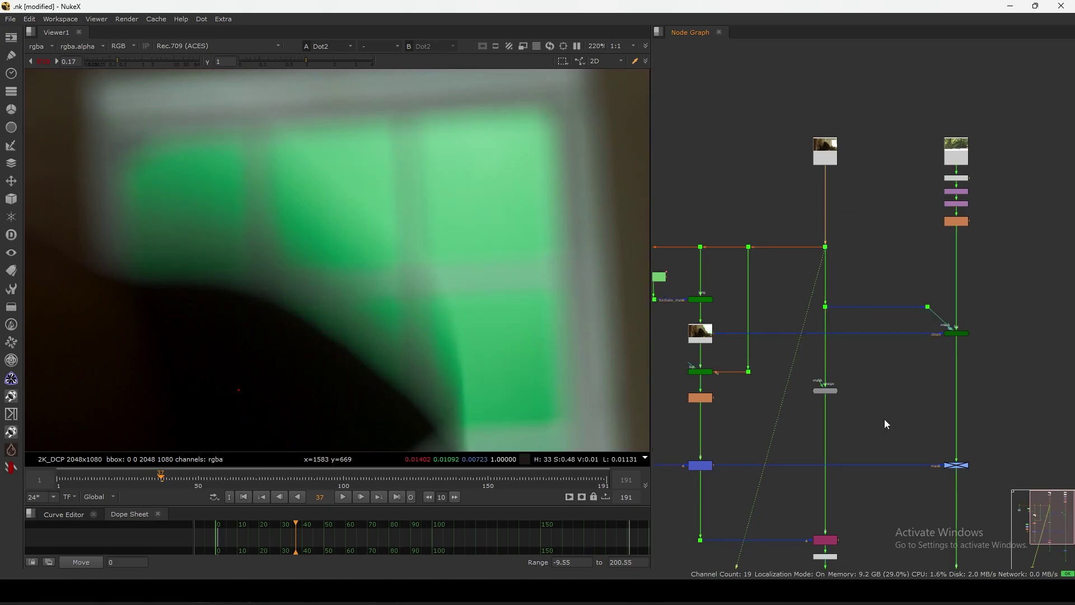
middle_click_drag(918, 567, 868, 404)
left_click_drag(871, 413, 931, 452)
key("1")
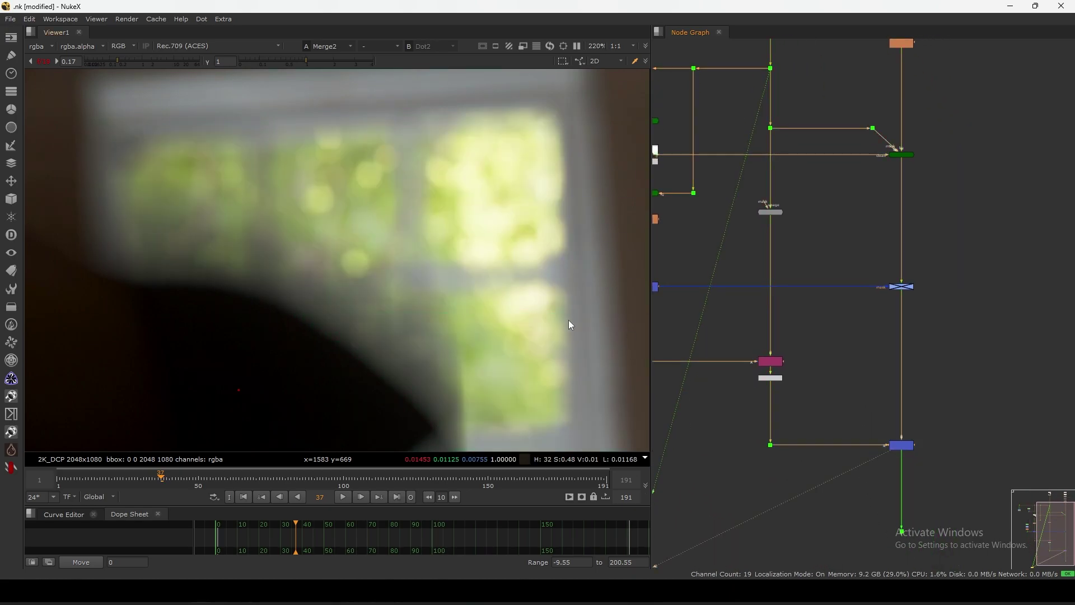
- Toggle Grade2 on the background branch to compare its effect behind the hand, leaving the node enabled
middle_click_drag(901, 281, 946, 270, "alt")
left_click_drag(961, 259, 888, 300)
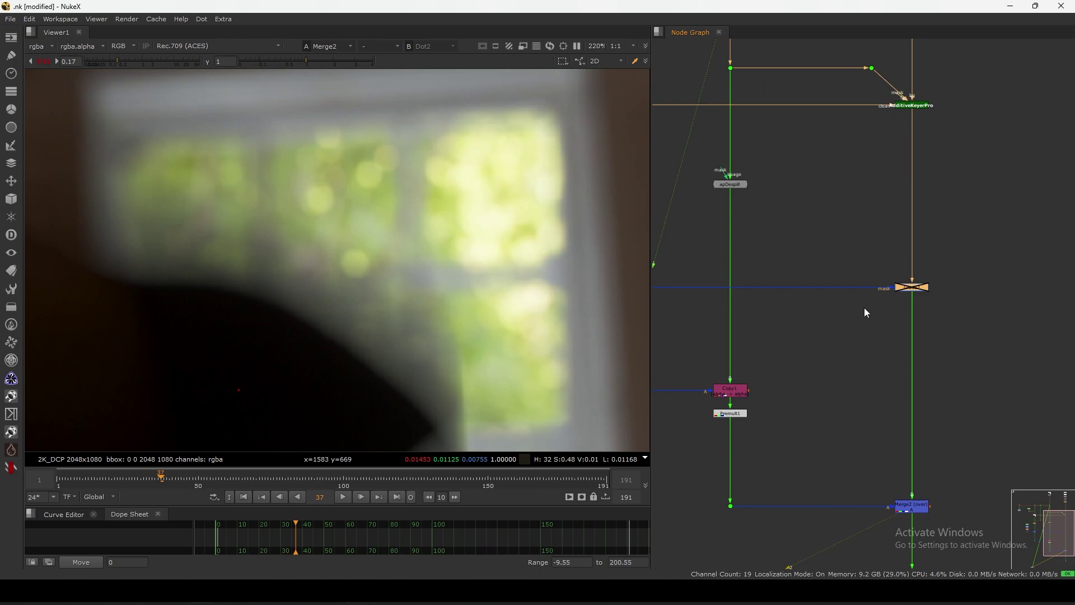
middle_click_drag(728, 345, 945, 300)
middle_click_drag(888, 279, 781, 327)
middle_click_drag(963, 301, 851, 334)
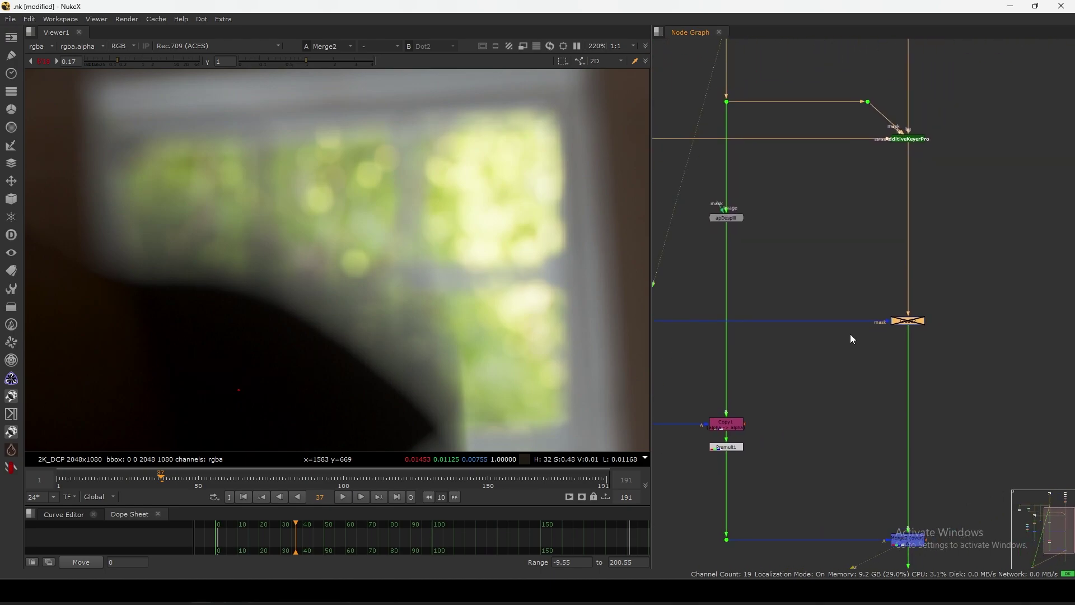
left_click_drag(950, 300, 877, 330)
key("d")
key("d")
scroll(512, 291, "up", 3)
left_click_drag(842, 265, 936, 363)
key("d")
key("d")
key("d")
key("d")
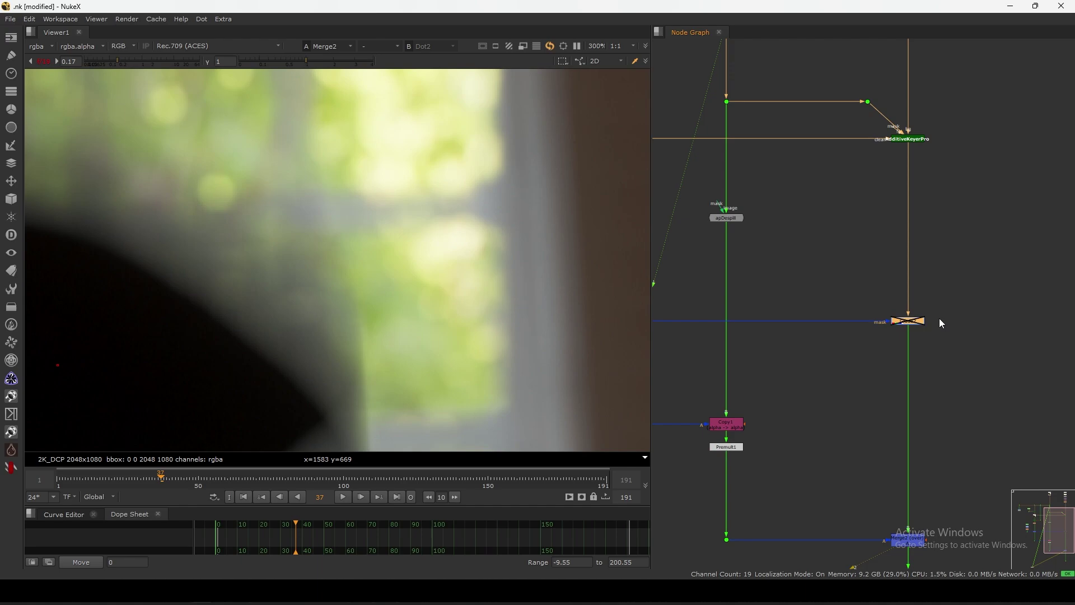
key("d")
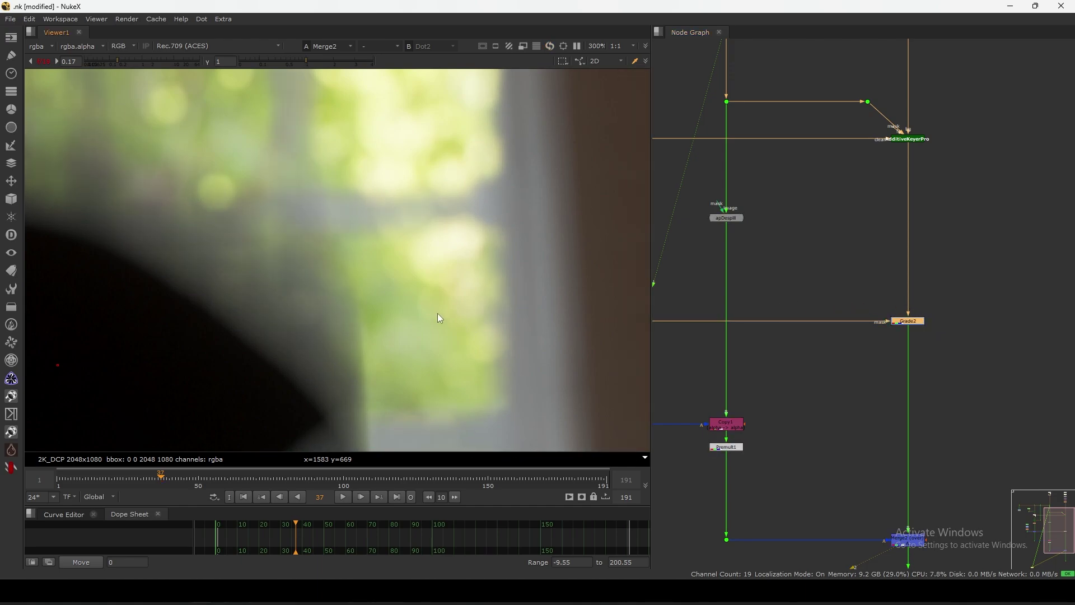
- Compare the Merge2 composite with the Dot2 source plate over the wider frame
scroll(443, 311, "down", 5)
middle_click_drag(512, 267, 507, 268)
middle_click_drag(809, 395, 796, 276)
left_click_drag(838, 394, 916, 438)
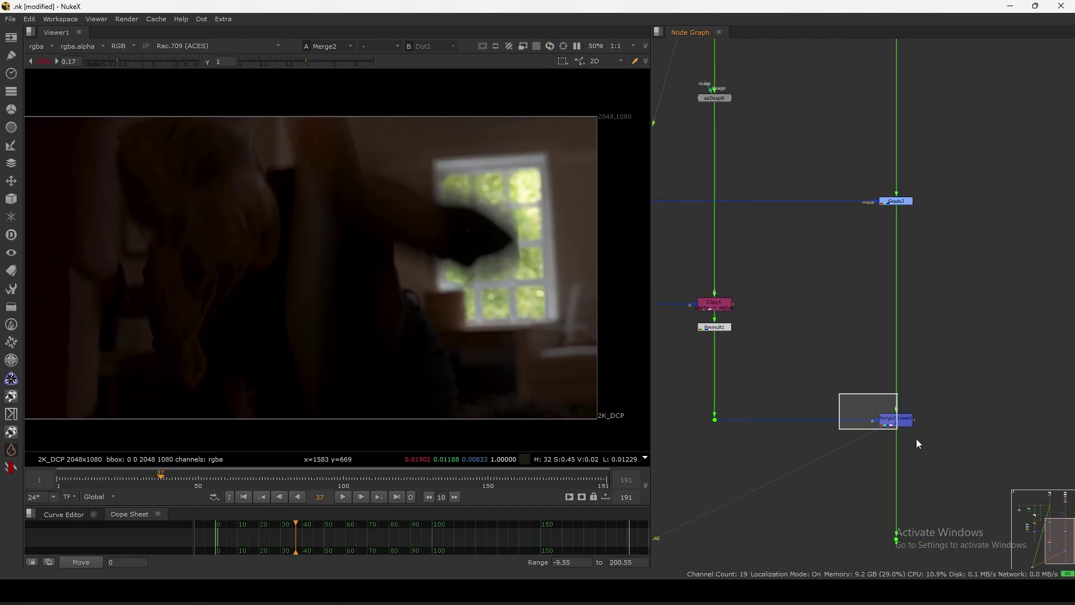
key("1")
middle_click_drag(732, 84, 796, 320)
middle_click_drag(797, 132, 824, 223)
key("d")
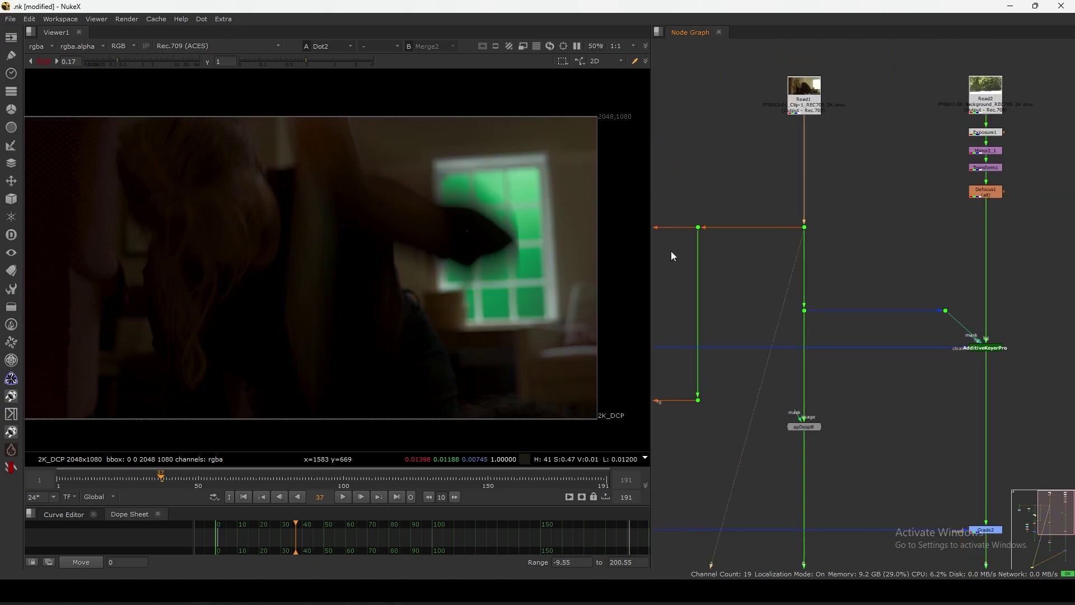
key("d")
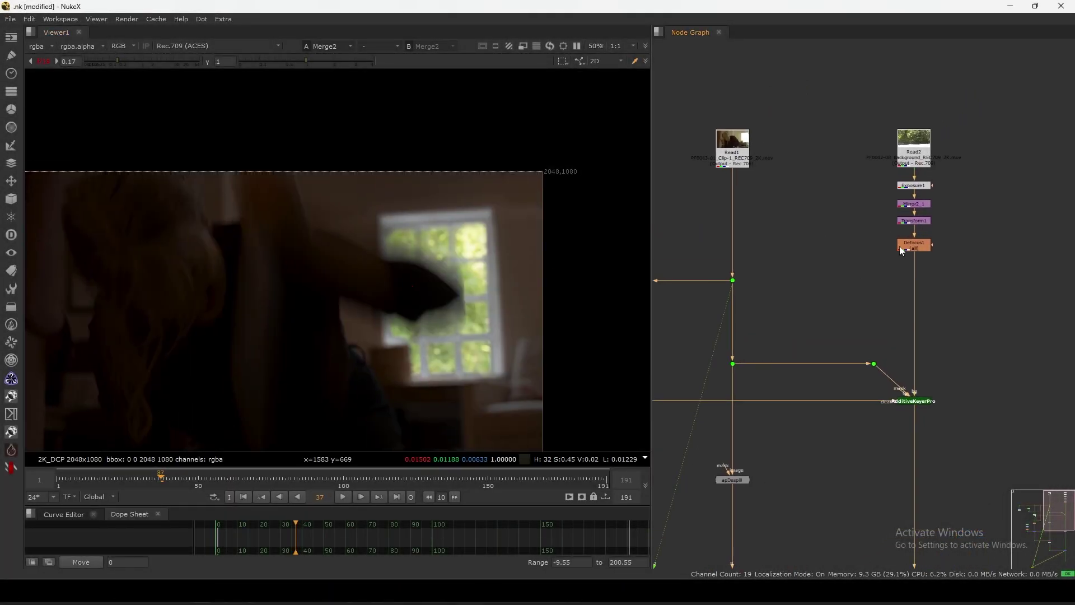
- Toggle Defocus1 off and on to compare the background blur through the window
left_click(915, 245)
key("d")
key("d")
scroll(507, 286, "up", 3)
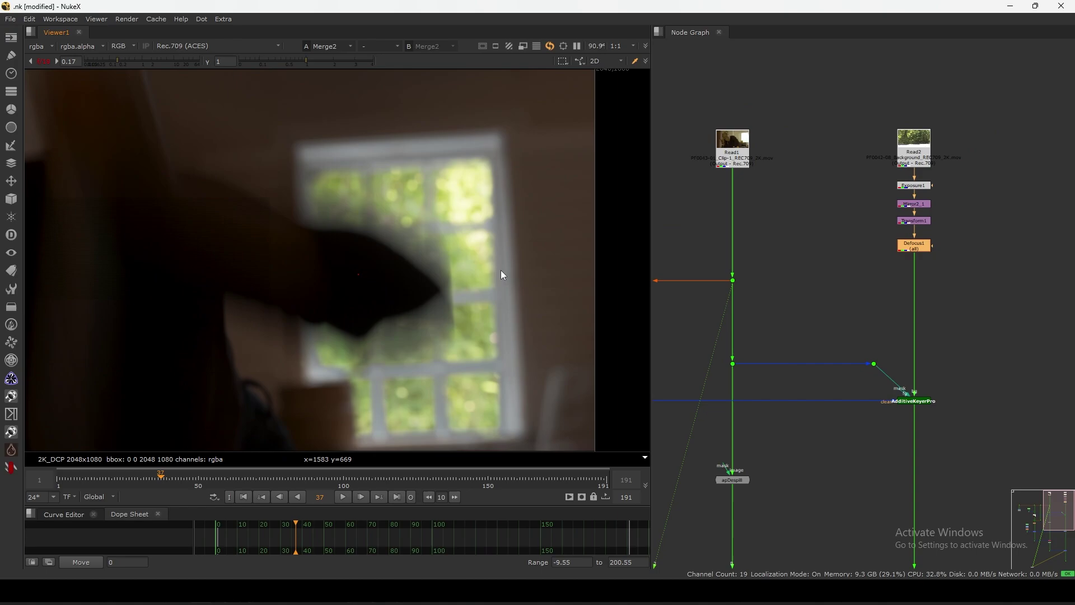
- Review the source and background branches and examine the Merge2 composite across the full frame
left_click_drag(834, 122, 920, 257)
scroll(920, 257, "up", 3)
middle_click_drag(920, 257, 859, 431)
left_click(849, 264)
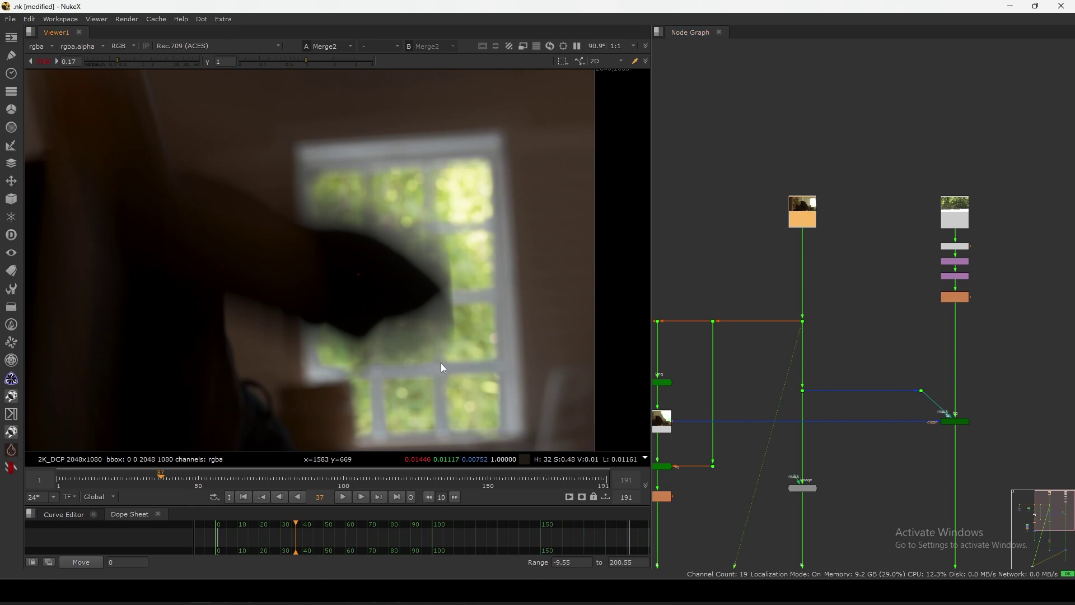
scroll(445, 360, "down", 3)
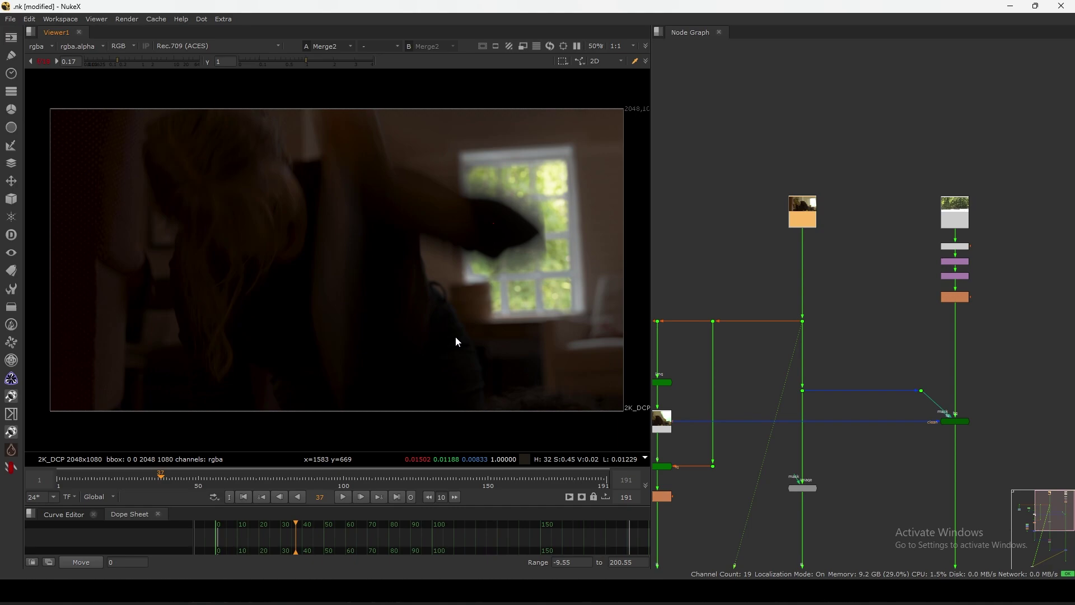
- Check the Roto2 mask shape around the arm against the Dot2 source plate at frame 38
scroll(790, 320, "up", 4)
double_click(750, 276)
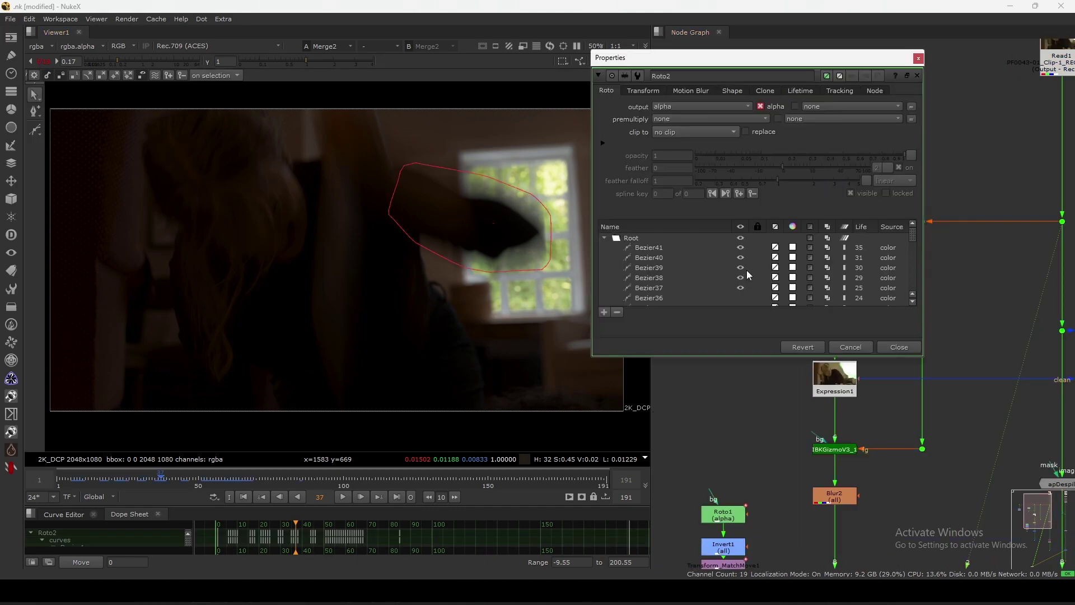
left_click_drag(660, 60, 699, 50)
key("1")
key("Right")
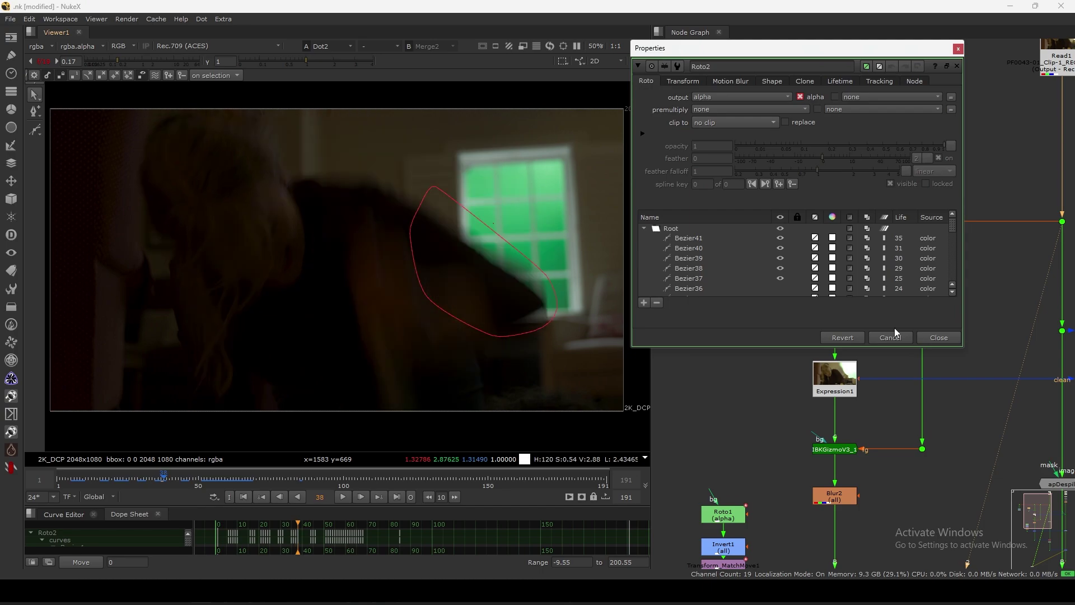
left_click(935, 340)
- Examine the Merge2 composite at frame 38 around the arm's lower edge and the window panes
scroll(934, 340, "down", 3)
middle_click_drag(993, 550, 939, 362)
left_click(980, 452)
key("1")
left_click(810, 299)
scroll(524, 304, "up", 3)
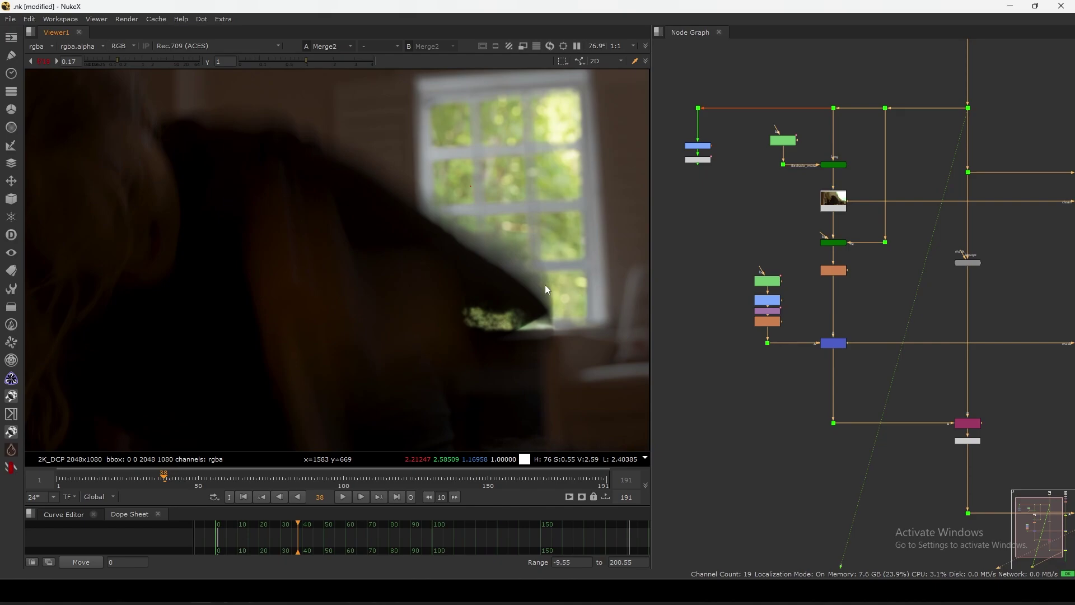
left_click_drag(418, 275, 542, 366)
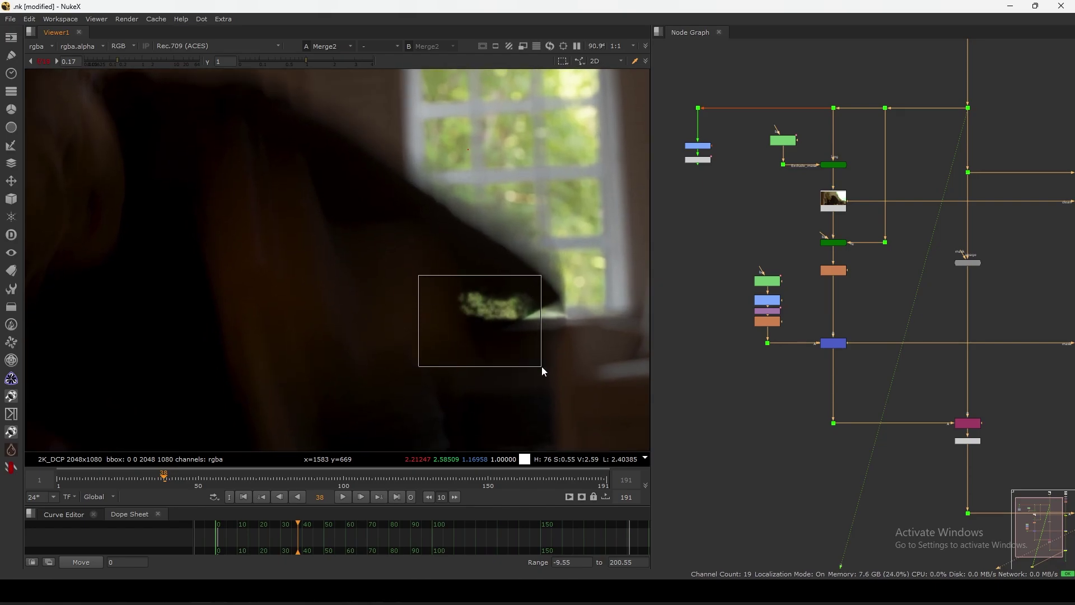
left_click_drag(430, 271, 532, 365)
middle_click_drag(726, 200, 710, 238)
middle_click_drag(527, 250, 514, 372)
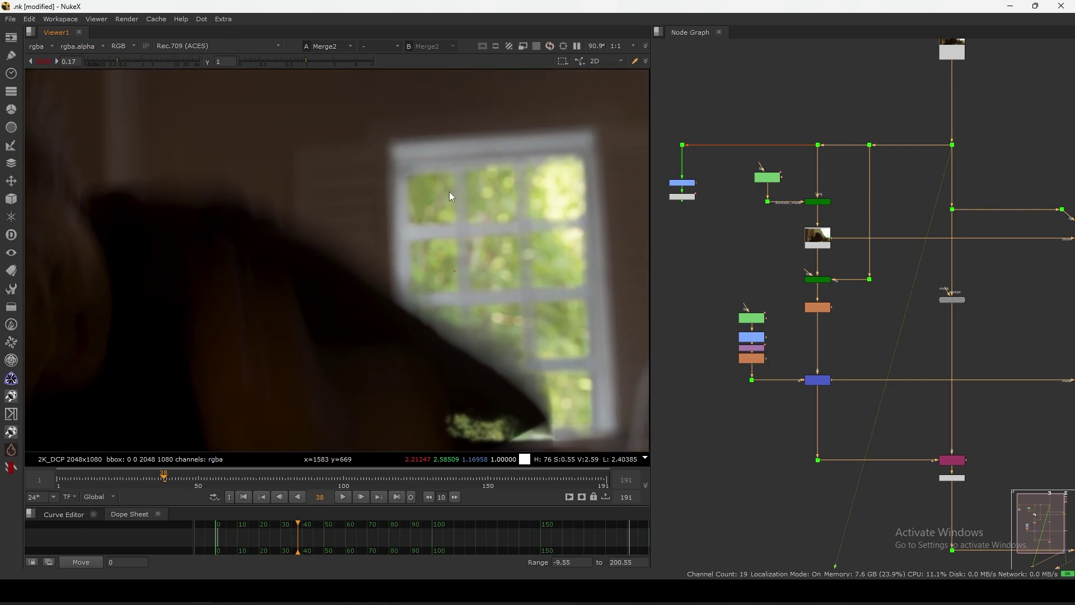
left_click_drag(453, 196, 555, 297)
- Inspect the Roto2 mask shape around the moving arm from frame 38 to frame 52
middle_click_drag(761, 179, 736, 167)
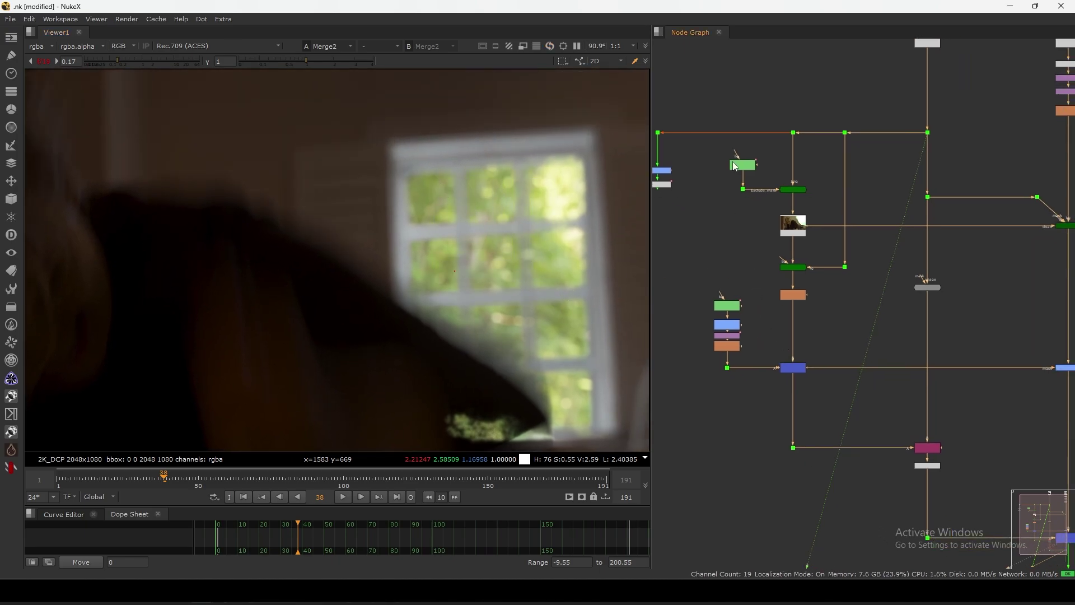
left_click(737, 167)
double_click(742, 171)
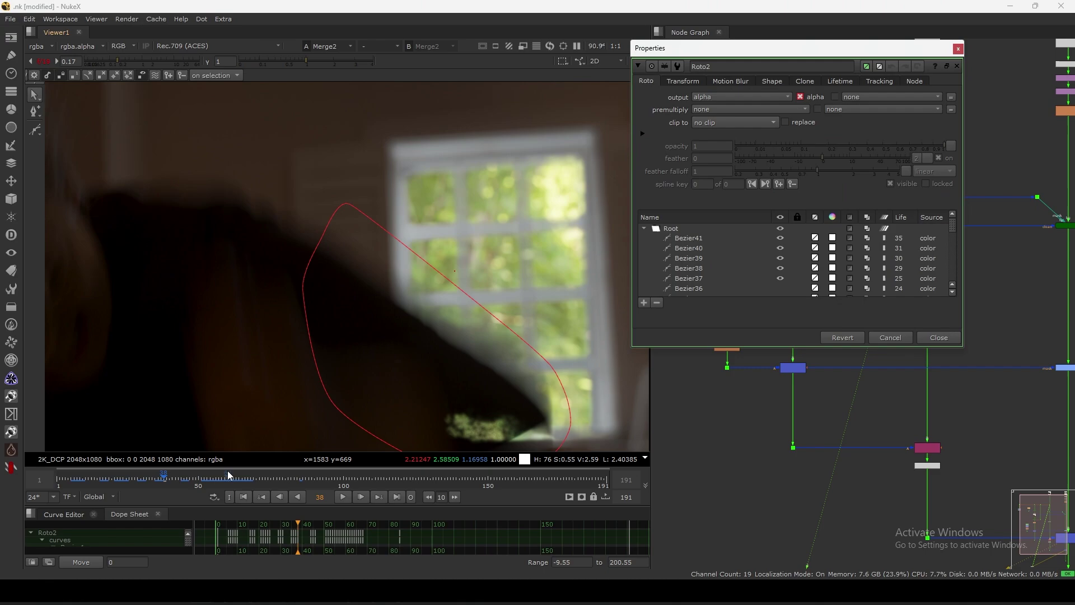
left_click(177, 480)
left_click_drag(177, 481, 208, 483)
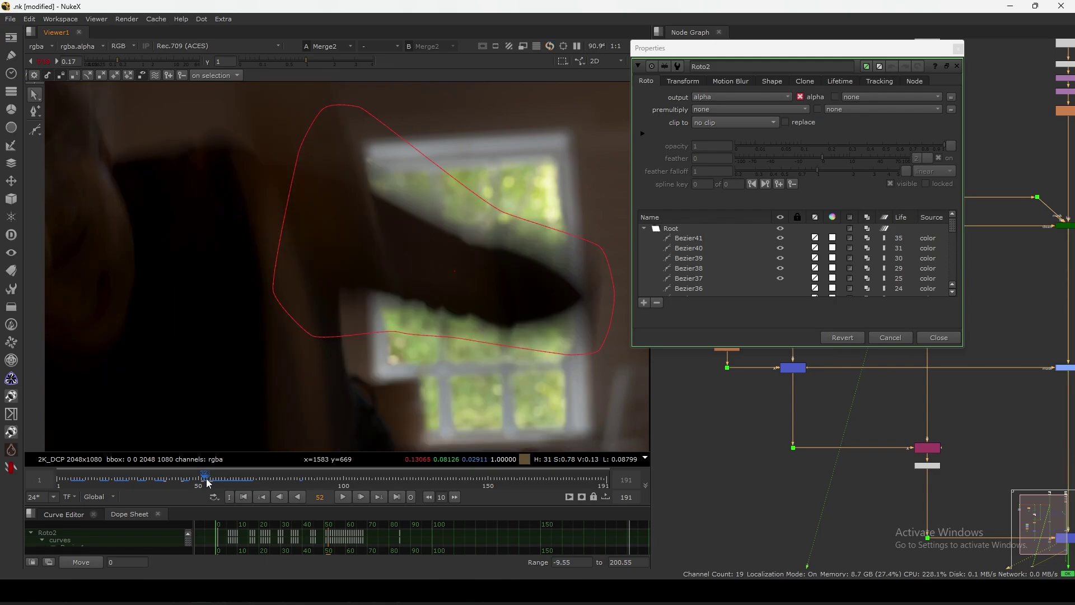
left_click(939, 337)
- Review the source and background branches and inspect the blurred arm against the window in the composite
middle_click_drag(904, 391, 838, 351)
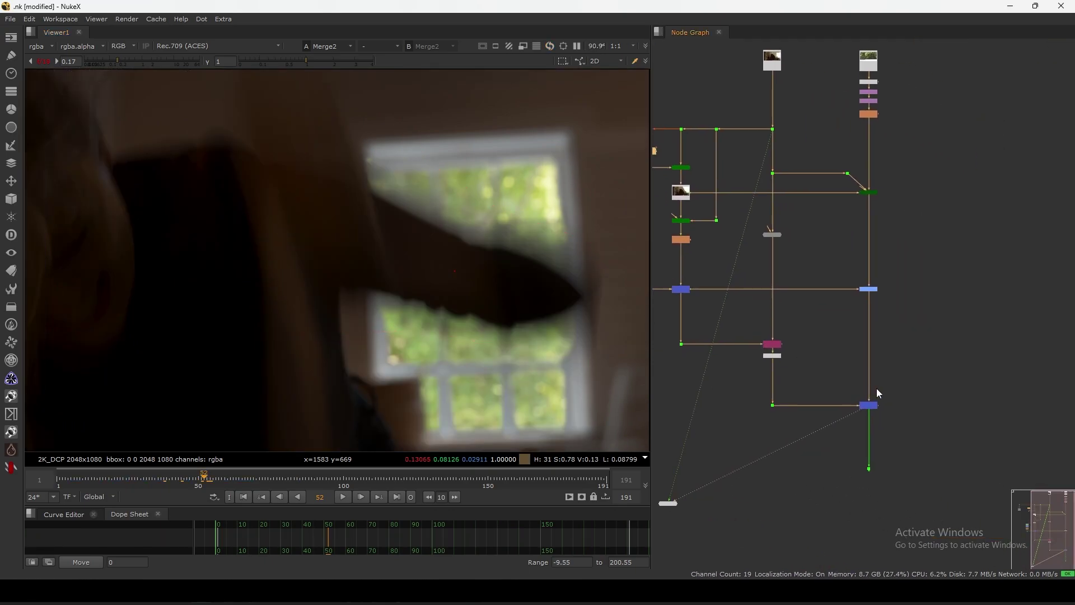
left_click_drag(921, 383, 834, 445)
left_click(818, 287)
middle_click_drag(788, 130, 814, 180)
scroll(815, 180, "up", 3)
left_click_drag(839, 153, 790, 204)
scroll(590, 268, "up", 2)
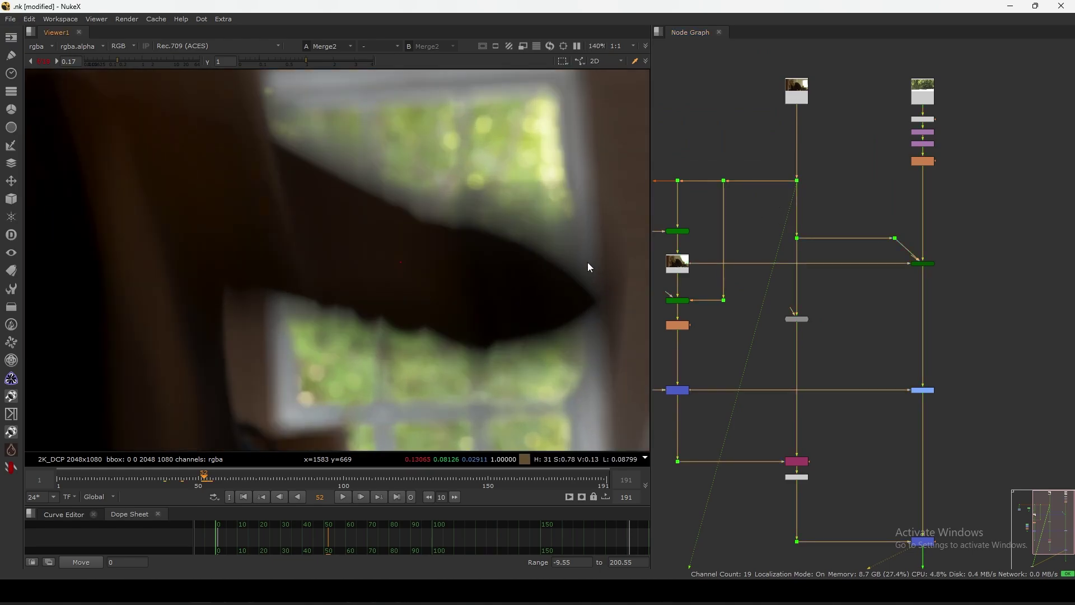
- Compare the Merge2 composite with the Dot2 source plate around the blurred arm at frame 52
key("2")
key("1")
key("2")
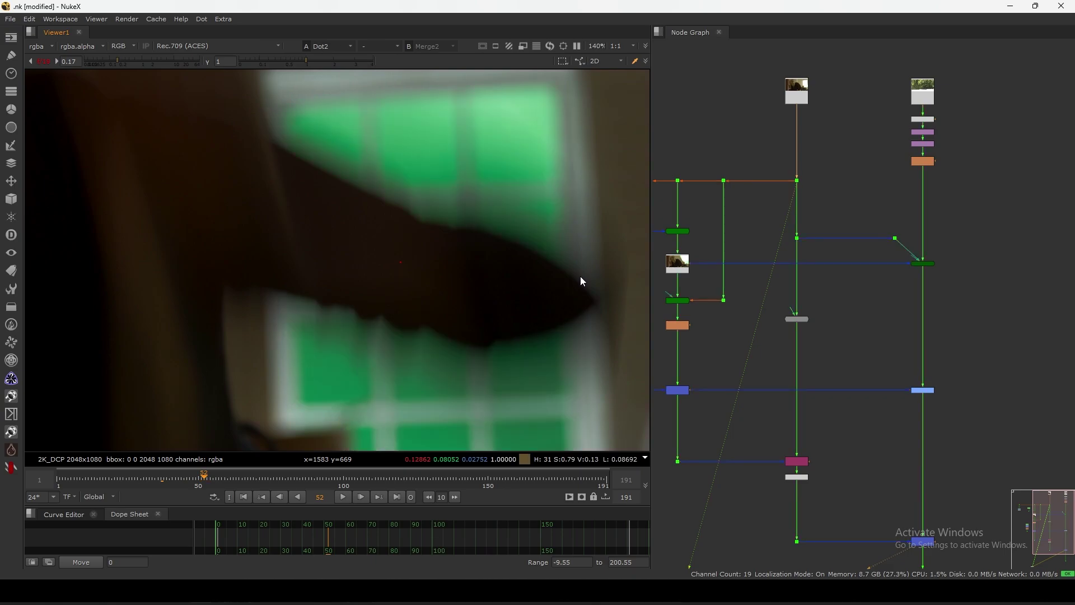
key("1")
key("2")
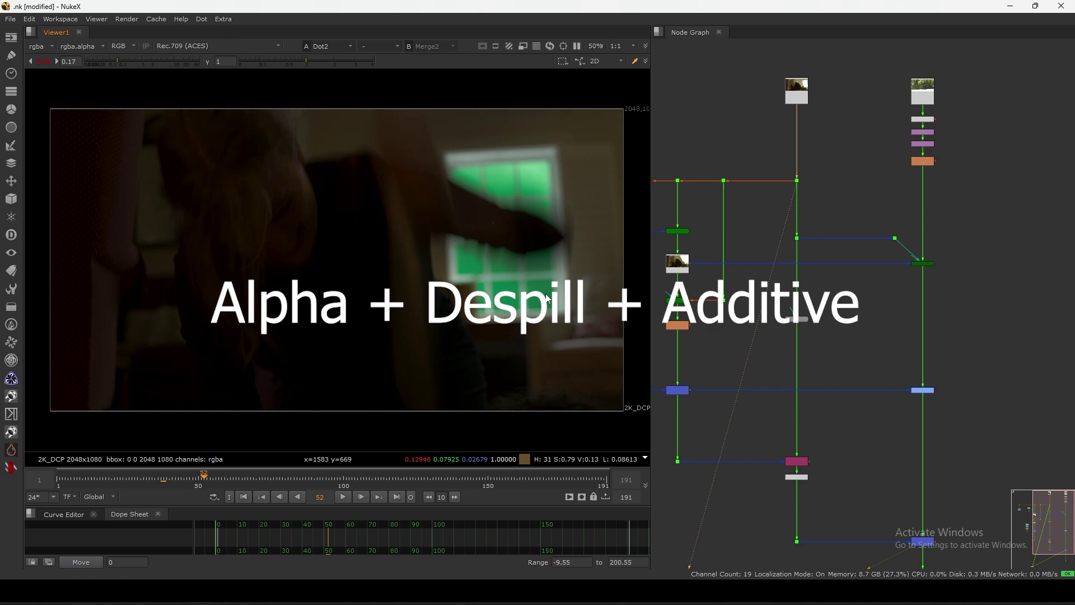
- Try disconnecting Roto2 from the Exclude_mask input of IBK_Color_Master, then restore the connection
middle_click_drag(701, 247, 814, 281)
scroll(783, 243, "up", 1)
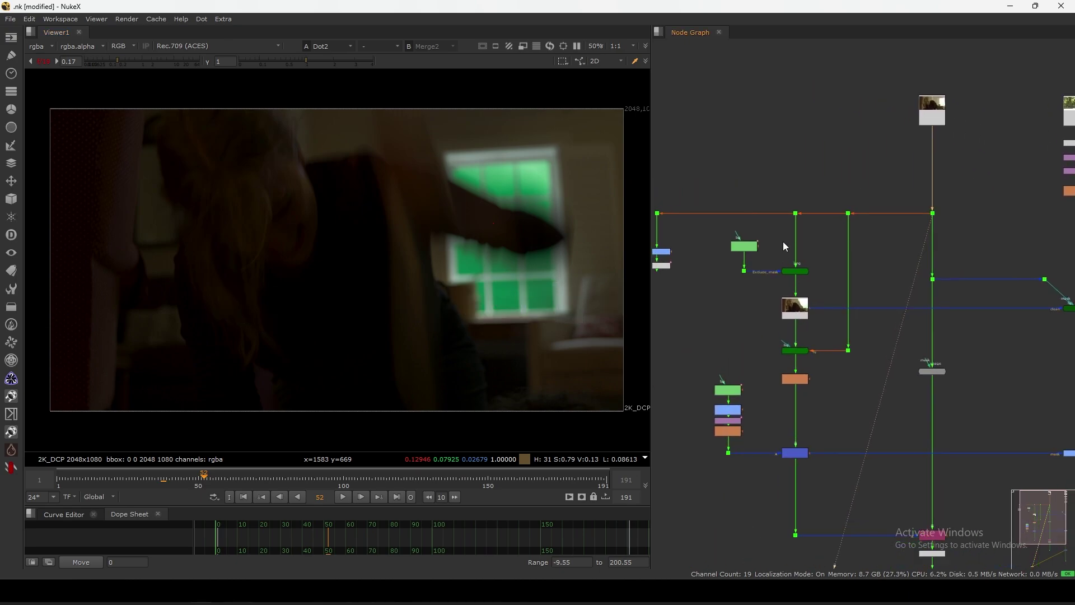
scroll(786, 247, "up", 4)
left_click(802, 292)
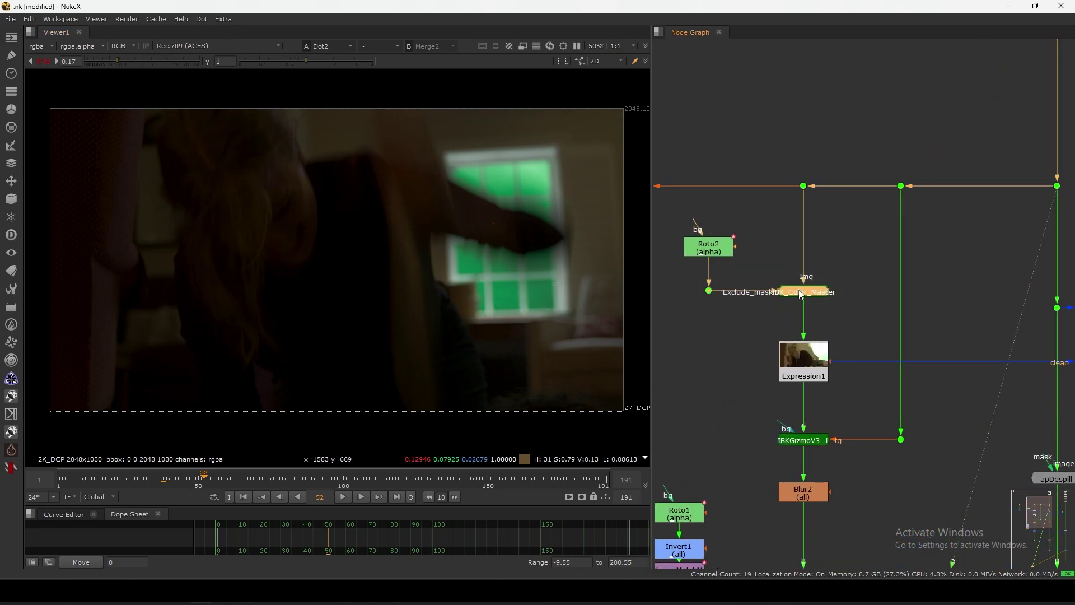
mouse_move(729, 283)
left_mouse_down()
mouse_move(730, 298)
mouse_move(717, 298)
left_mouse_up()
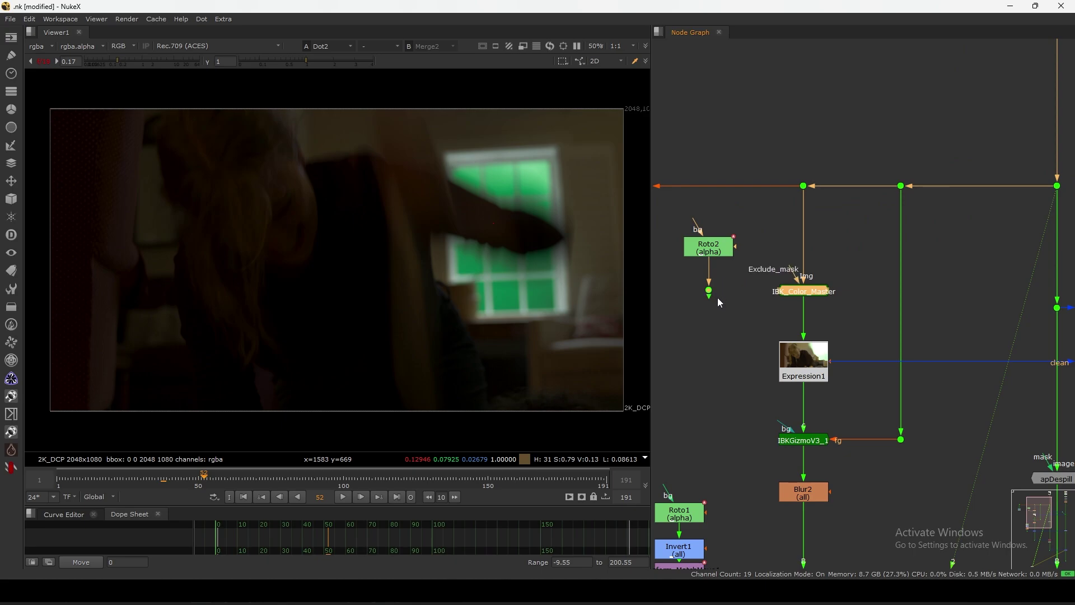
scroll(739, 303, "down", 6)
scroll(747, 297, "up", 2)
scroll(704, 358, "down", 4)
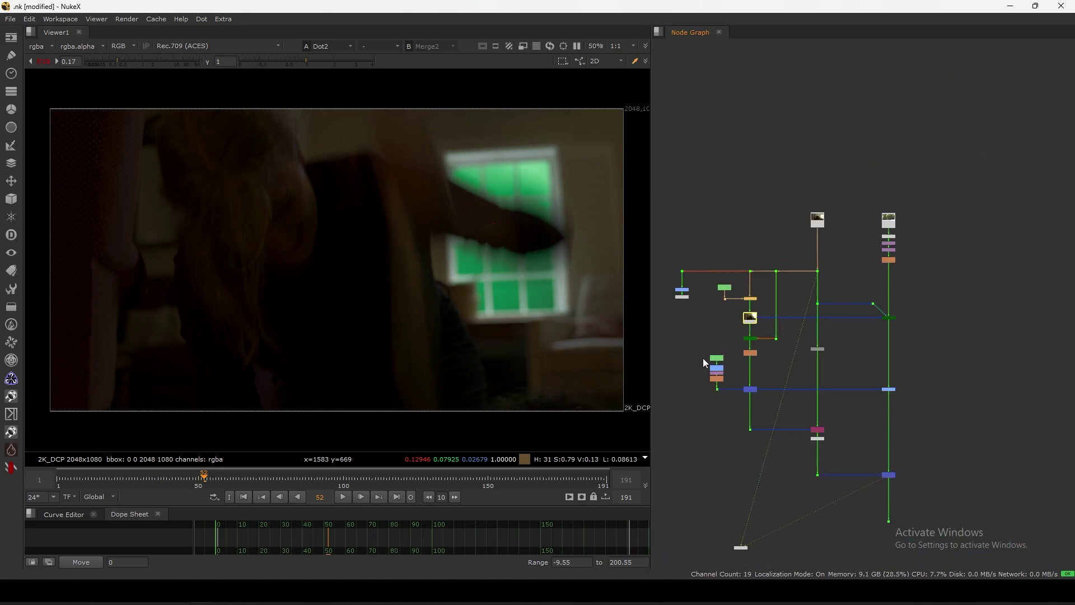
- View the Merge2 composite and disconnect Roto2 from IBK_Color_Master's Exclude_mask input to examine the key over the window
left_click(810, 426)
key("2")
middle_click_drag(771, 330, 826, 354)
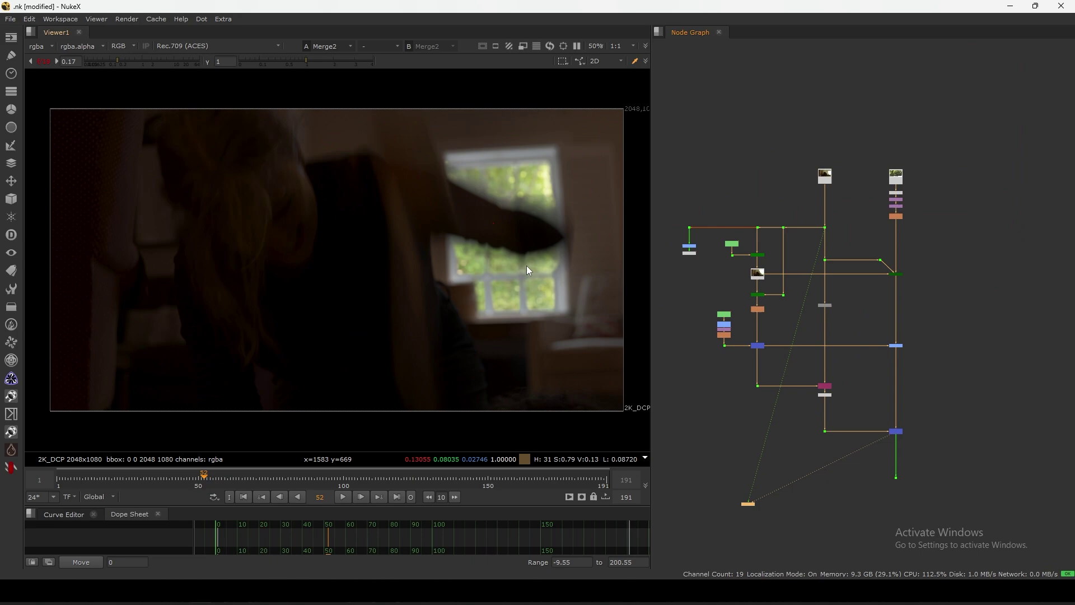
scroll(534, 252, "up", 6)
scroll(754, 260, "up", 4)
scroll(737, 244, "up", 4)
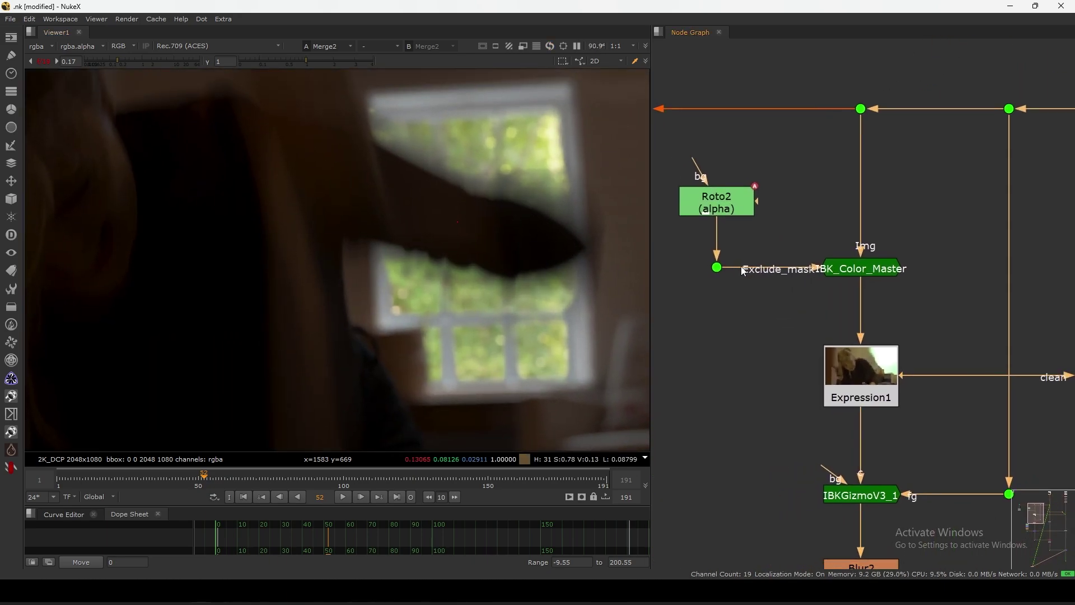
left_click_drag(796, 274, 784, 237)
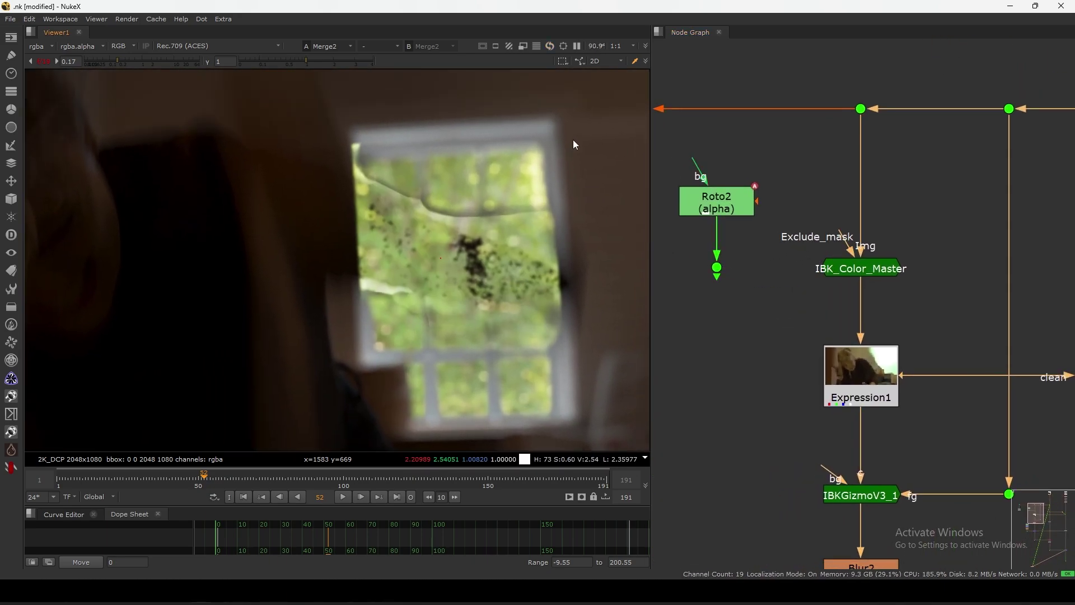
left_click_drag(565, 134, 299, 395)
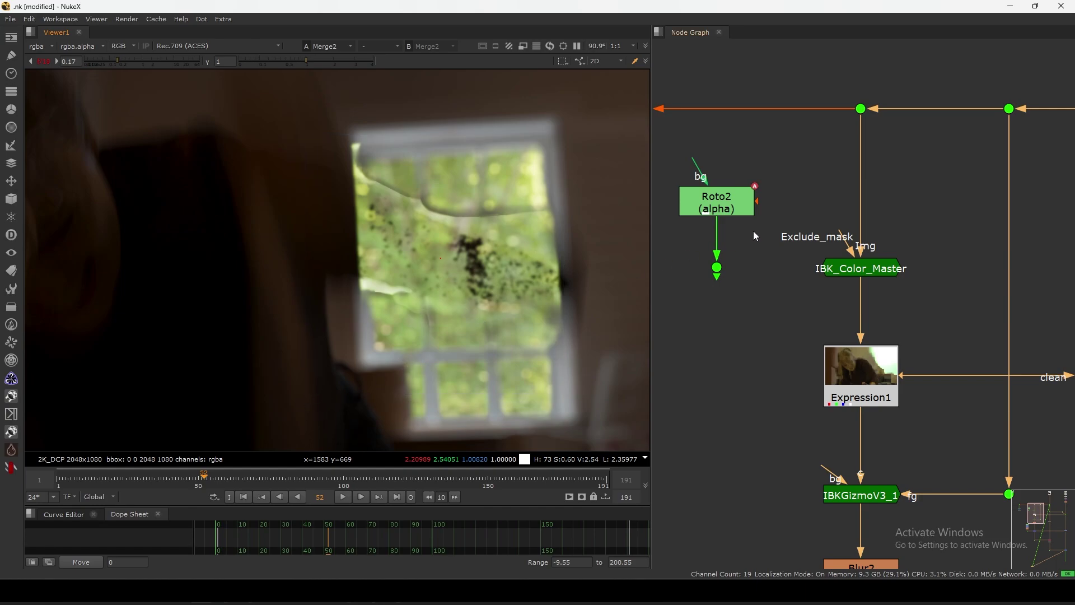
- Reconnect IBK_Color_Master's Exclude_mask input to the Roto2 branch and check the mask shape around the arm
left_click_drag(845, 241, 718, 272)
double_click(716, 202)
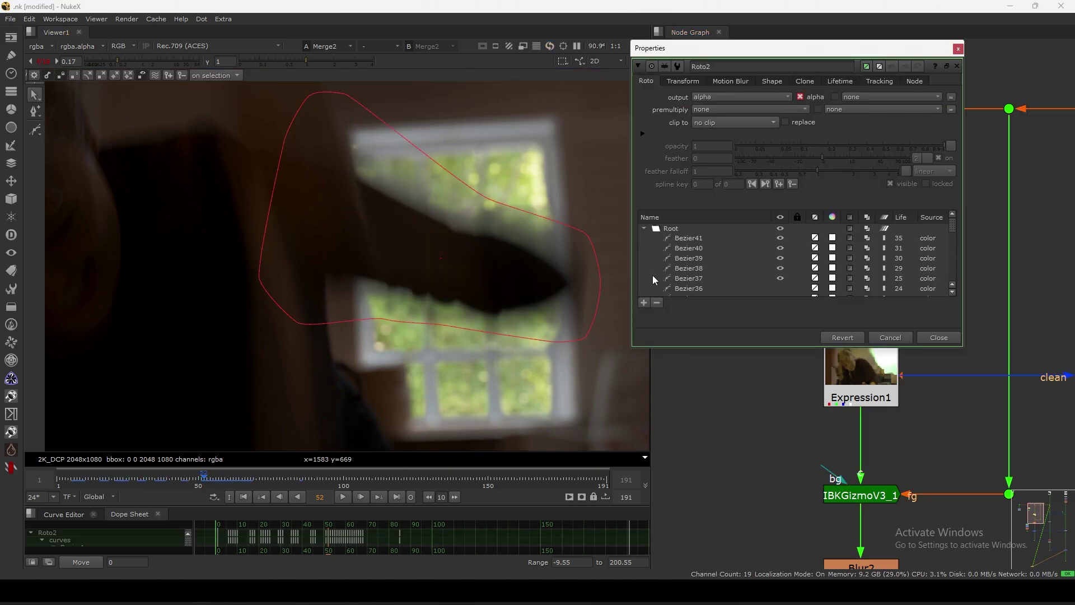
left_click(938, 333)
- Review the full composite frame and the whole node tree, and select Expression1 in the keying branch
scroll(855, 306, "down", 6)
middle_click_drag(803, 362, 679, 187)
key("f")
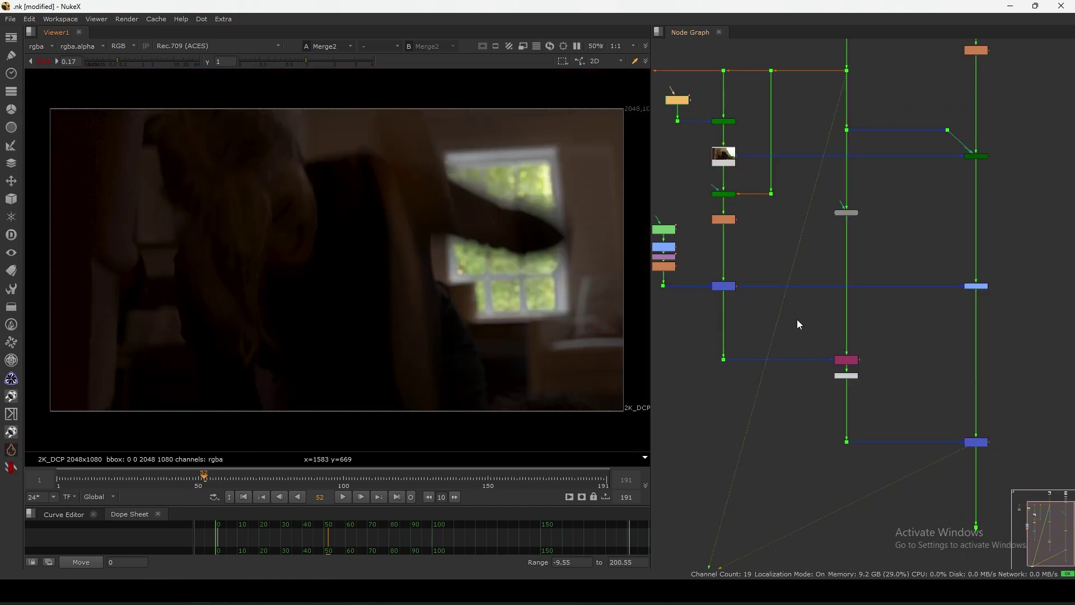
left_click(797, 319)
key("f")
left_click_drag(805, 212, 815, 207)
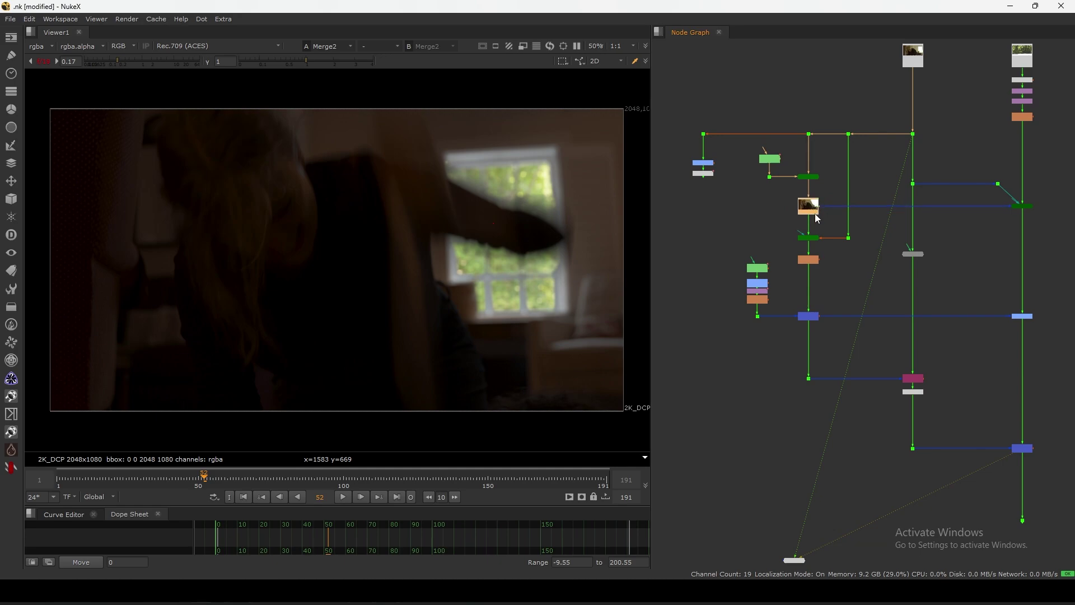